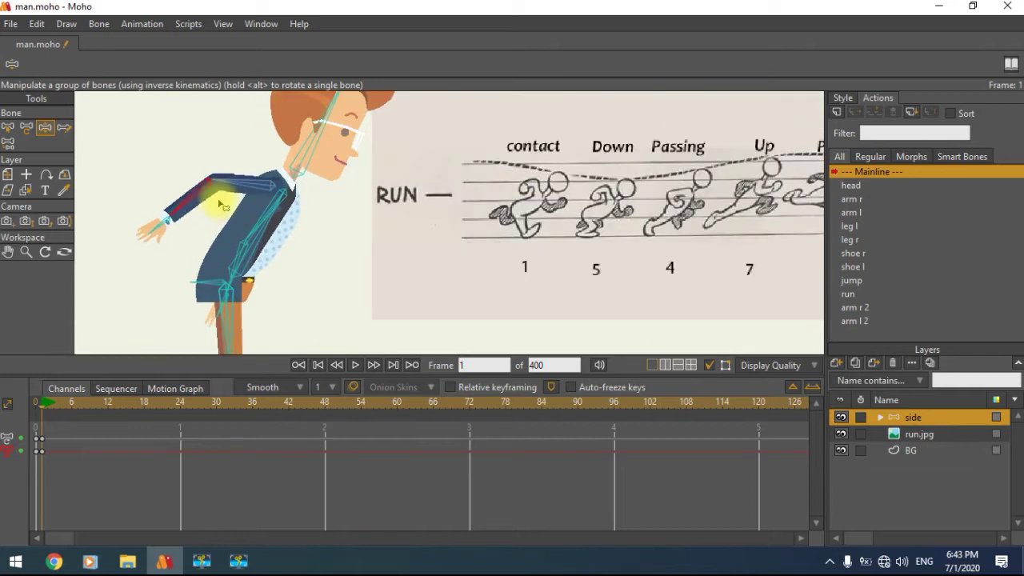
# - Pose both arms and adjust the front leg at frame 1 to match contact drawing 1 of the run chart
pyautogui.moveTo(236, 244); pyautogui.dragTo(359, 205)
pyautogui.moveTo(216, 156); pyautogui.dragTo(212, 156)
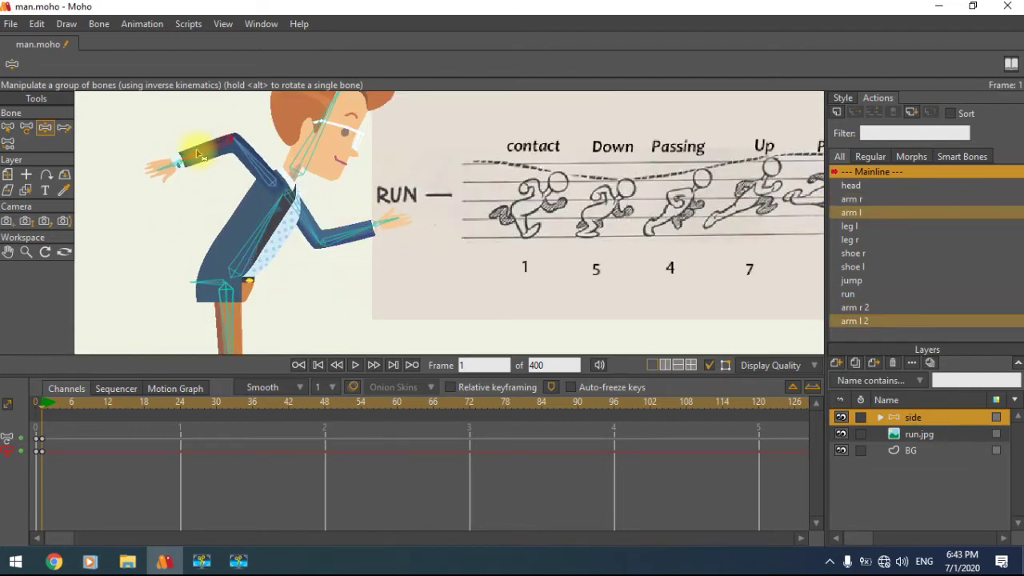
pyautogui.scroll(-3, 352, 240)
pyautogui.press('space')
pyautogui.moveTo(311, 299); pyautogui.dragTo(261, 240)
pyautogui.scroll(3, 261, 240)
pyautogui.moveTo(279, 285); pyautogui.dragTo(285, 293)
pyautogui.moveTo(320, 348); pyautogui.dragTo(333, 322)
# - Swing the rear leg back at frame 1 with its knee bent and its shoe raised behind the body
pyautogui.press('space')
pyautogui.moveTo(339, 311); pyautogui.dragTo(349, 300)
pyautogui.moveTo(272, 236); pyautogui.dragTo(107, 148)
pyautogui.click(150, 199)
pyautogui.moveTo(223, 196); pyautogui.dragTo(229, 205)
pyautogui.moveTo(170, 195); pyautogui.dragTo(156, 175)
pyautogui.click(122, 151)
# - Extend the front leg forward to the ground at frame 1 and tilt its shoe
pyautogui.moveTo(268, 209); pyautogui.dragTo(263, 211)
pyautogui.moveTo(285, 294); pyautogui.dragTo(279, 296)
pyautogui.moveTo(266, 224); pyautogui.dragTo(332, 339)
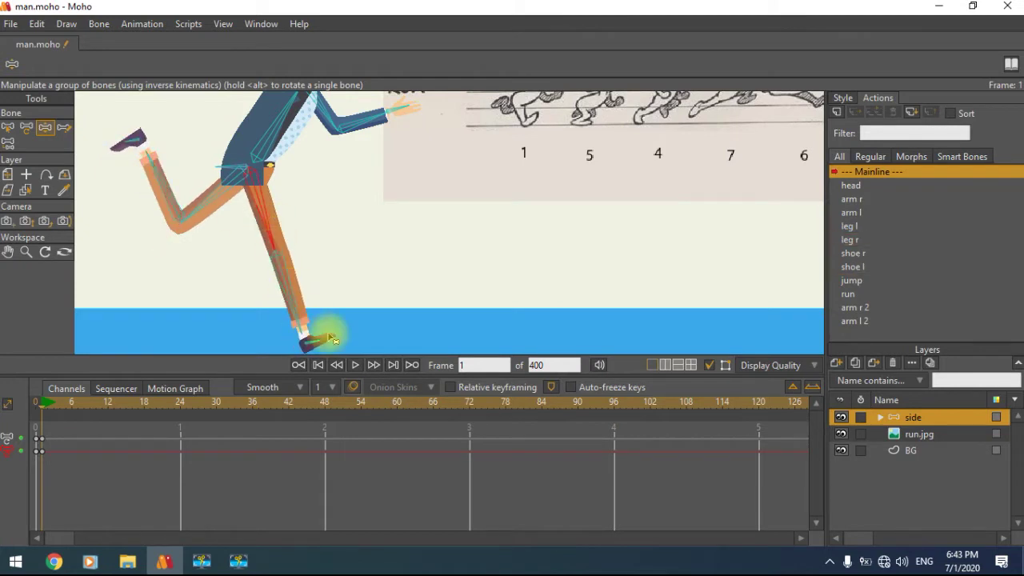
pyautogui.click(328, 330)
# - Select all bones of the character and freeze the contact pose as keyframes at frame 1
pyautogui.scroll(-2, 329, 257)
pyautogui.moveTo(314, 150); pyautogui.dragTo(281, 178)
pyautogui.hotkey('ctrl', 'a')
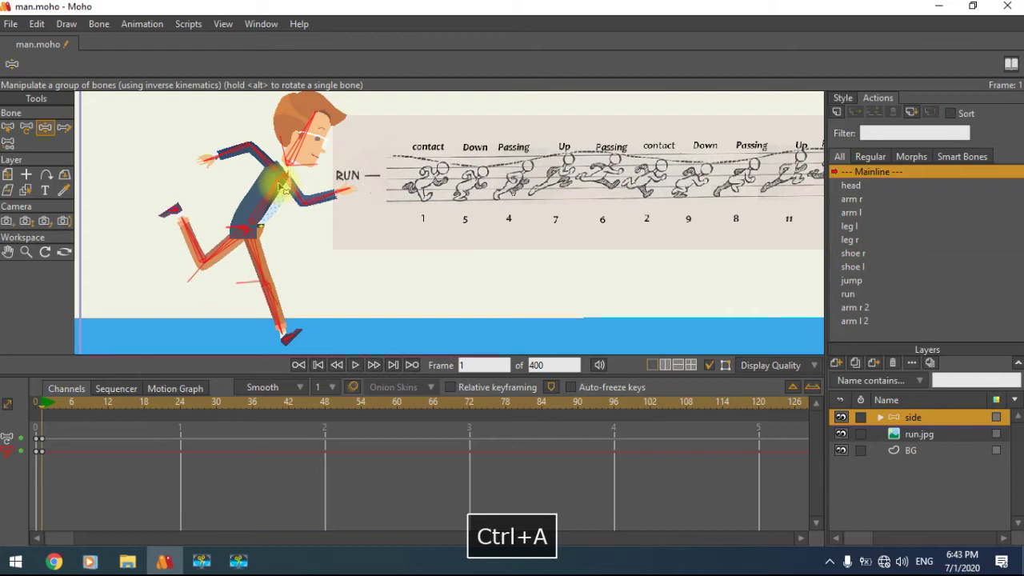
pyautogui.hotkey('ctrl', 'f')
# - Shift the run.jpg reference layer left at frame 30, then reselect the side layer
pyautogui.click(216, 402)
pyautogui.click(919, 434)
pyautogui.moveTo(632, 184); pyautogui.dragTo(416, 196)
pyautogui.click(944, 417)
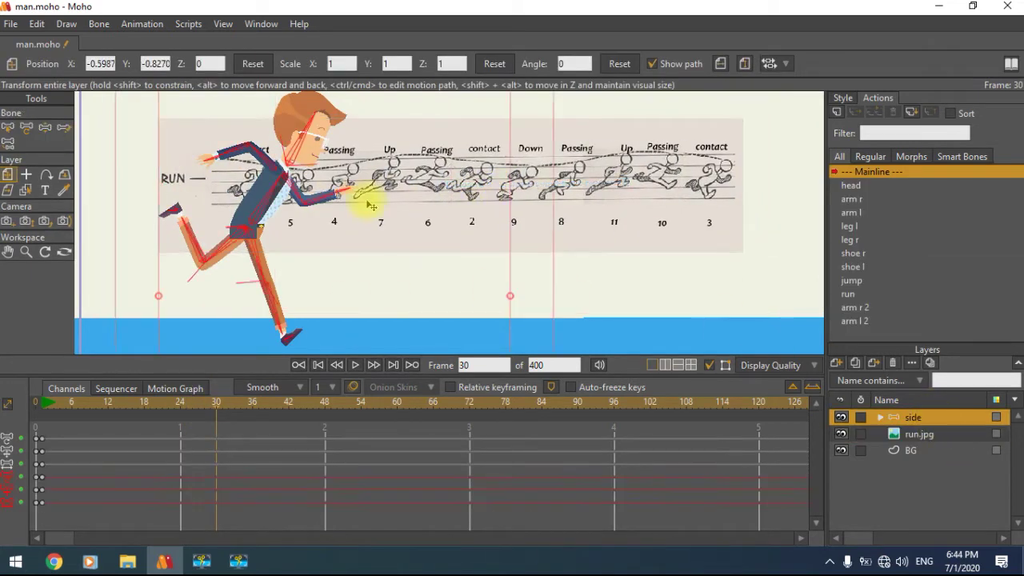
# - Pose both arms at frame 30 to match contact drawing 2, one bent forward and the other swung back
pyautogui.press('b')
pyautogui.scroll(3, 452, 220)
pyautogui.press('space')
pyautogui.moveTo(314, 283); pyautogui.dragTo(444, 290)
pyautogui.press('z')
pyautogui.moveTo(239, 163); pyautogui.dragTo(164, 70)
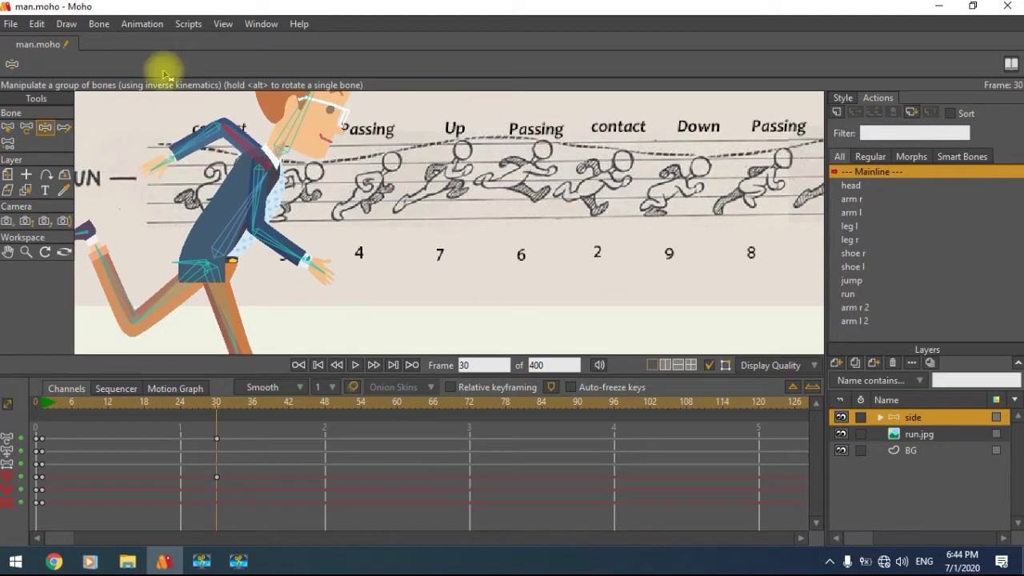
pyautogui.moveTo(194, 141); pyautogui.dragTo(192, 128)
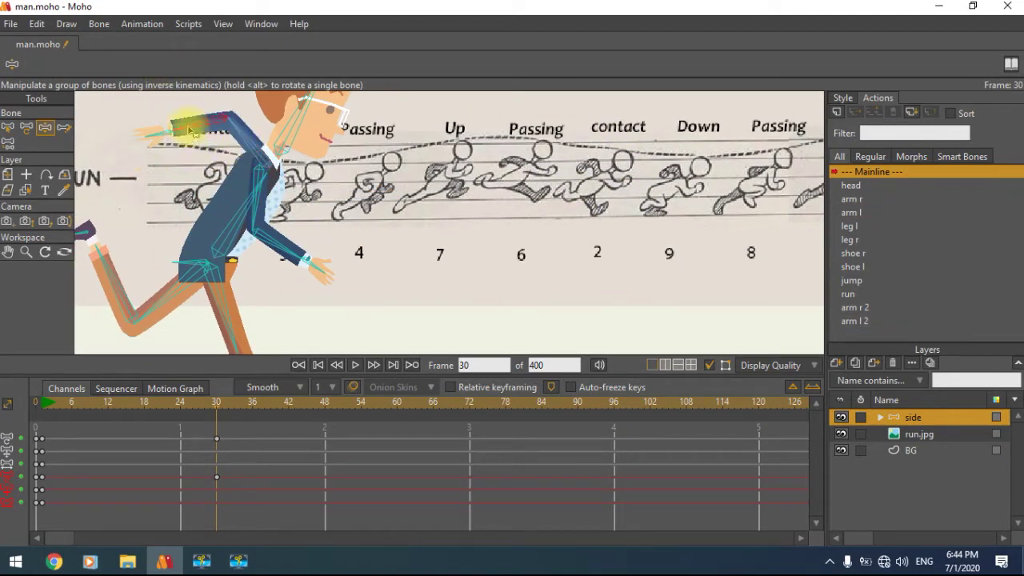
pyautogui.moveTo(254, 216); pyautogui.dragTo(360, 200)
pyautogui.moveTo(200, 129); pyautogui.dragTo(203, 154)
pyautogui.moveTo(338, 203); pyautogui.dragTo(316, 200)
# - Swap the legs at frame 30, swinging the right leg back with a bent knee and the left leg forward
pyautogui.press('space')
pyautogui.moveTo(317, 266); pyautogui.dragTo(387, 262)
pyautogui.moveTo(248, 306); pyautogui.dragTo(156, 318)
pyautogui.click(308, 320)
pyautogui.moveTo(312, 322); pyautogui.dragTo(200, 286)
pyautogui.press('space')
pyautogui.moveTo(352, 327); pyautogui.dragTo(303, 281)
pyautogui.moveTo(236, 313); pyautogui.dragTo(299, 392)
# - Refine the left leg and shoe for ground contact, and freeze the whole pose at frame 30
pyautogui.scroll(-2, 308, 309)
pyautogui.press('space')
pyautogui.moveTo(311, 306); pyautogui.dragTo(277, 260)
pyautogui.press('space')
pyautogui.moveTo(324, 281); pyautogui.dragTo(329, 279)
pyautogui.moveTo(336, 350); pyautogui.dragTo(322, 338)
pyautogui.moveTo(302, 302); pyautogui.dragTo(294, 302)
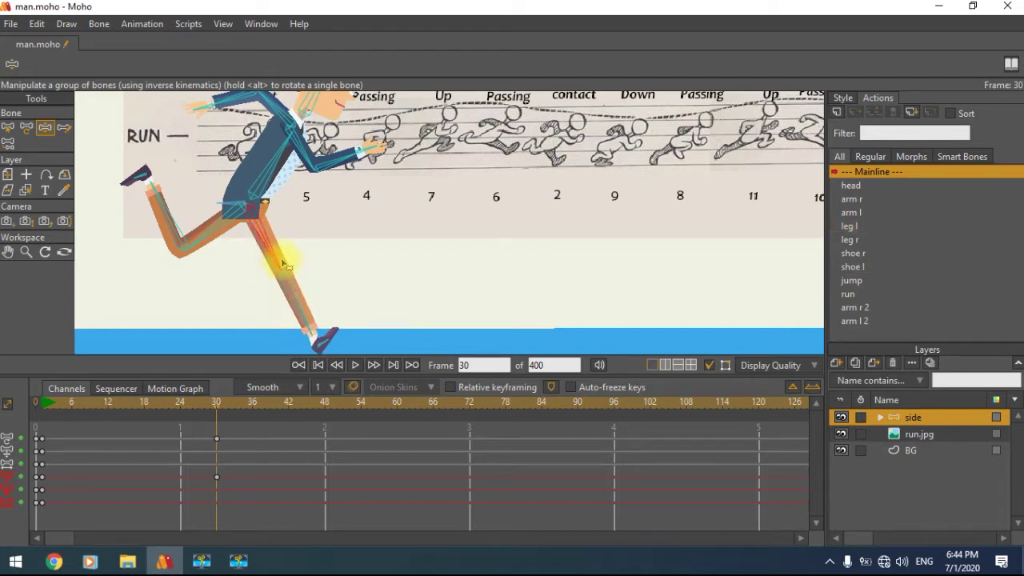
pyautogui.scroll(-1, 324, 296)
pyautogui.click(328, 319)
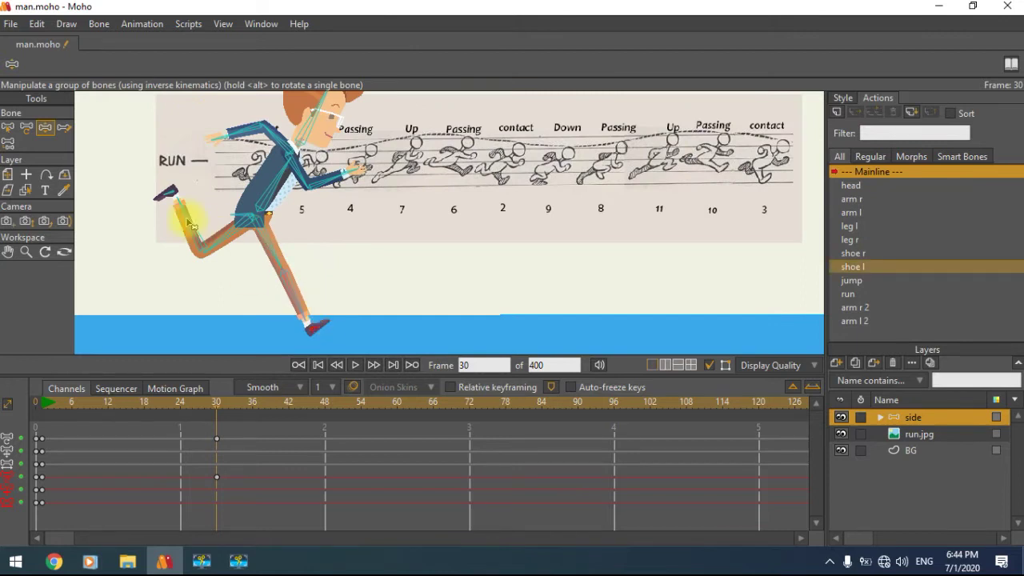
pyautogui.hotkey('ctrl', 'f')
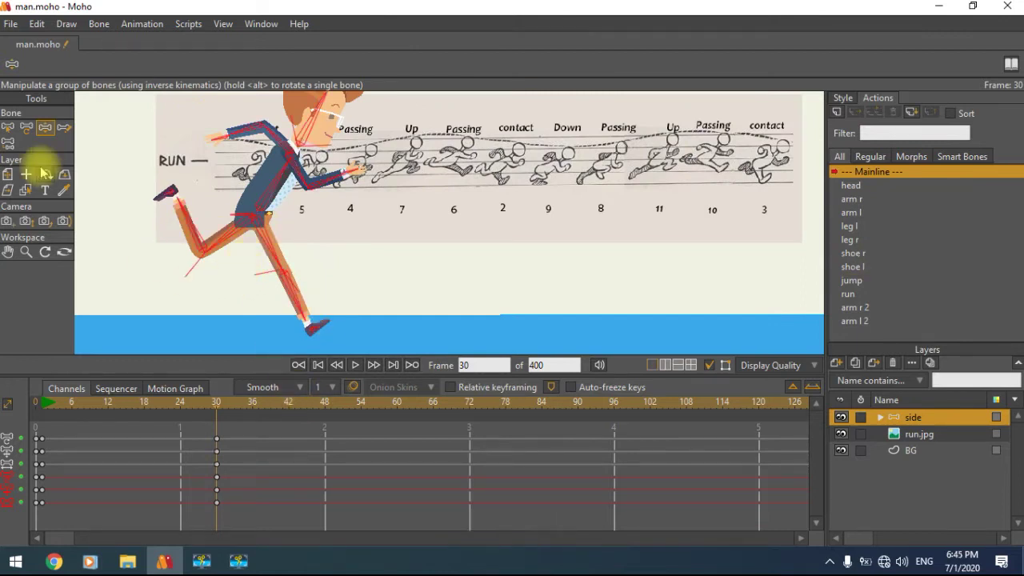
# - Copy the frame 1 pose keyframes and paste them at frame 60 to close the run cycle
pyautogui.press('b')
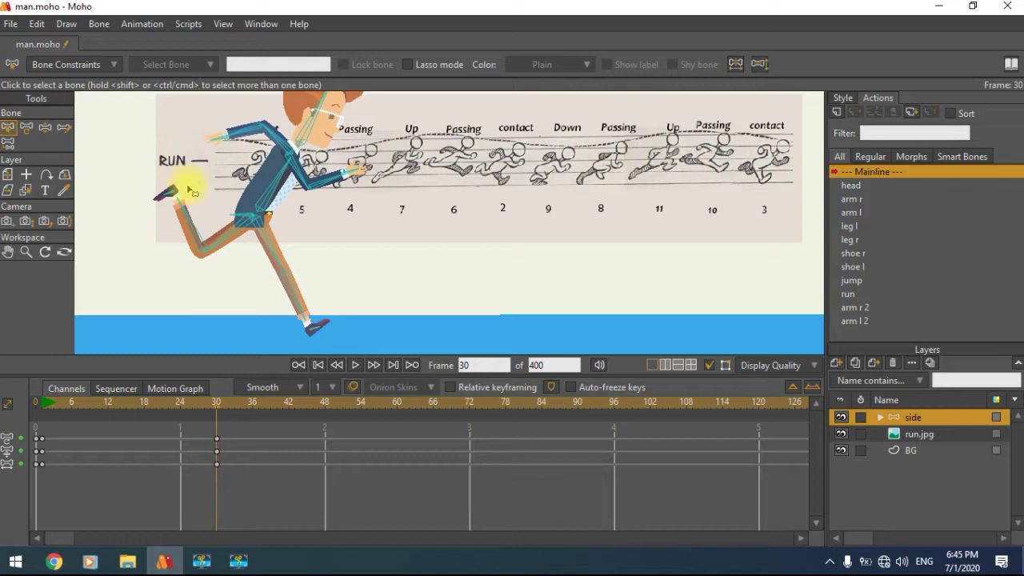
pyautogui.moveTo(212, 405); pyautogui.dragTo(400, 424)
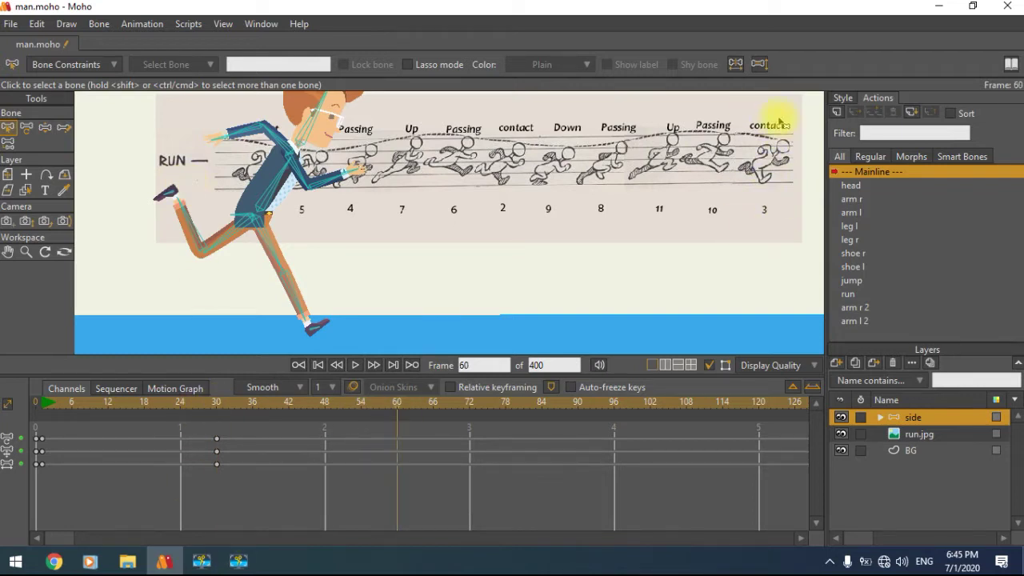
pyautogui.moveTo(61, 423); pyautogui.dragTo(41, 473)
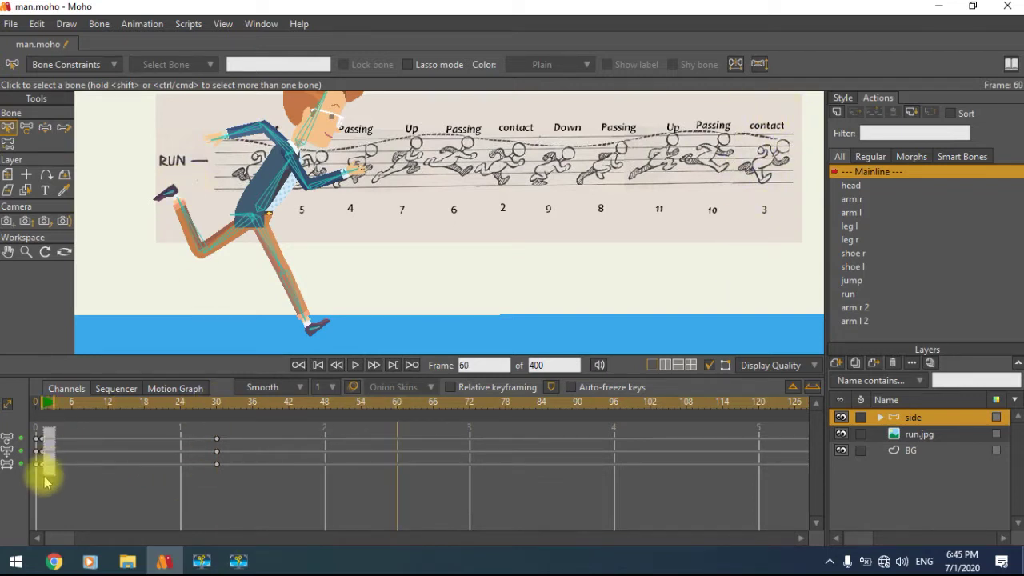
pyautogui.hotkey('ctrl', 'c')
pyautogui.hotkey('ctrl', 'v')
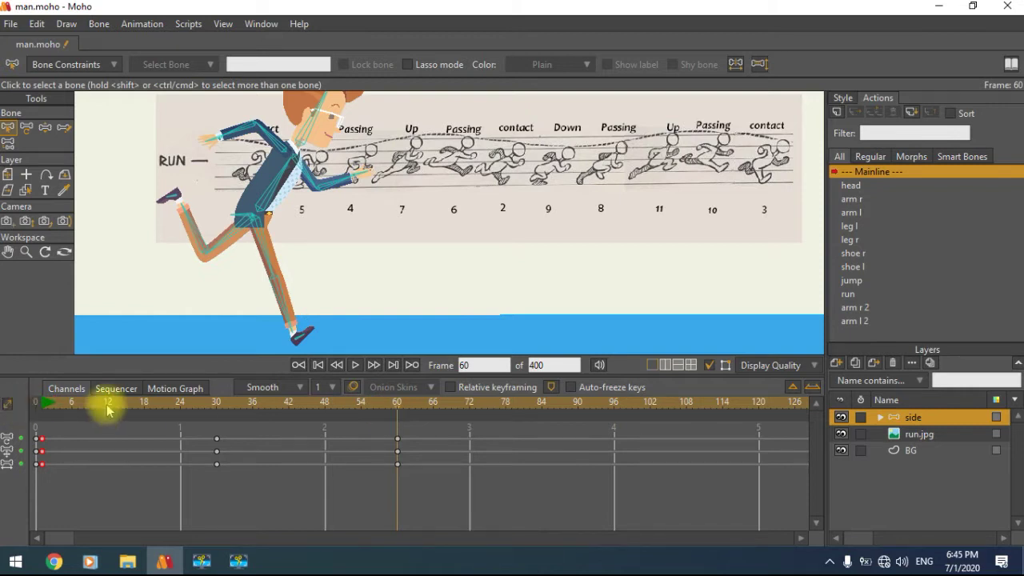
# - Pose the legs at frame 12 to match Passing drawing 4, with the left knee forward and the right leg stretched back
pyautogui.click(108, 405)
pyautogui.press('z')
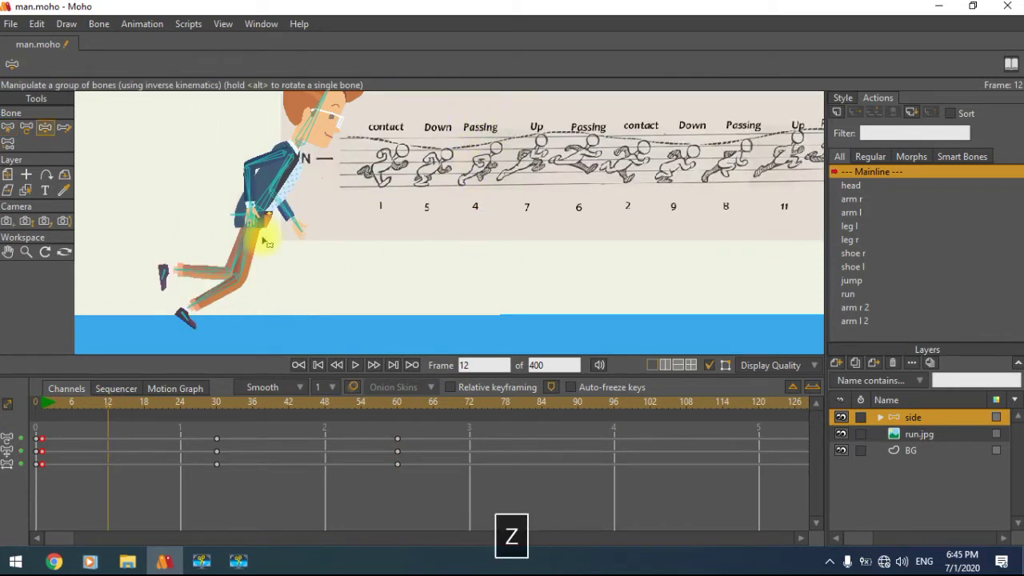
pyautogui.scroll(1, 260, 239)
pyautogui.moveTo(228, 262); pyautogui.dragTo(252, 201)
pyautogui.click(300, 312)
pyautogui.moveTo(170, 330); pyautogui.dragTo(155, 354)
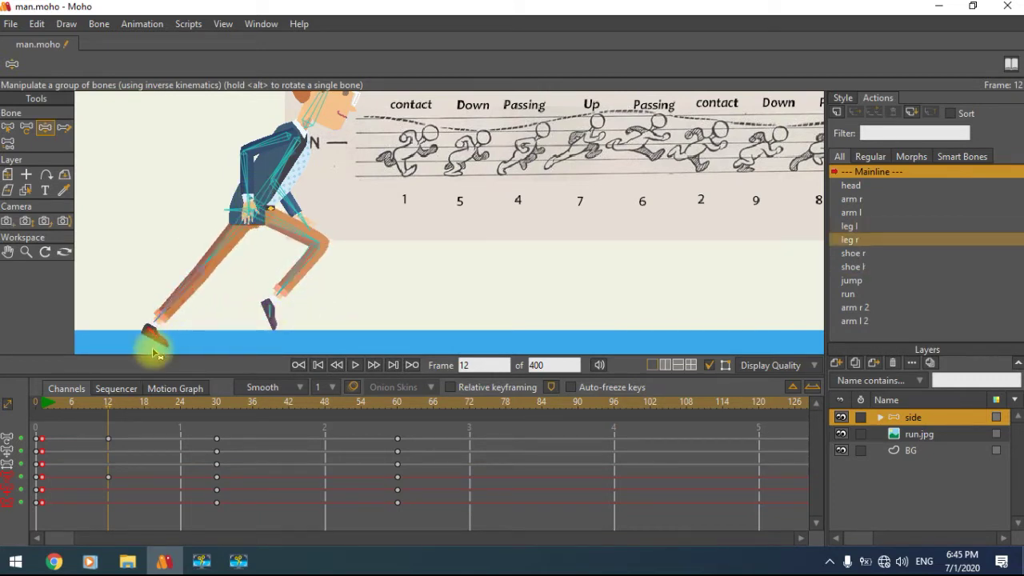
pyautogui.click(168, 310)
# - Bend both forearms at frame 12 to match the arms in Passing drawing 4
pyautogui.moveTo(250, 171); pyautogui.dragTo(260, 178)
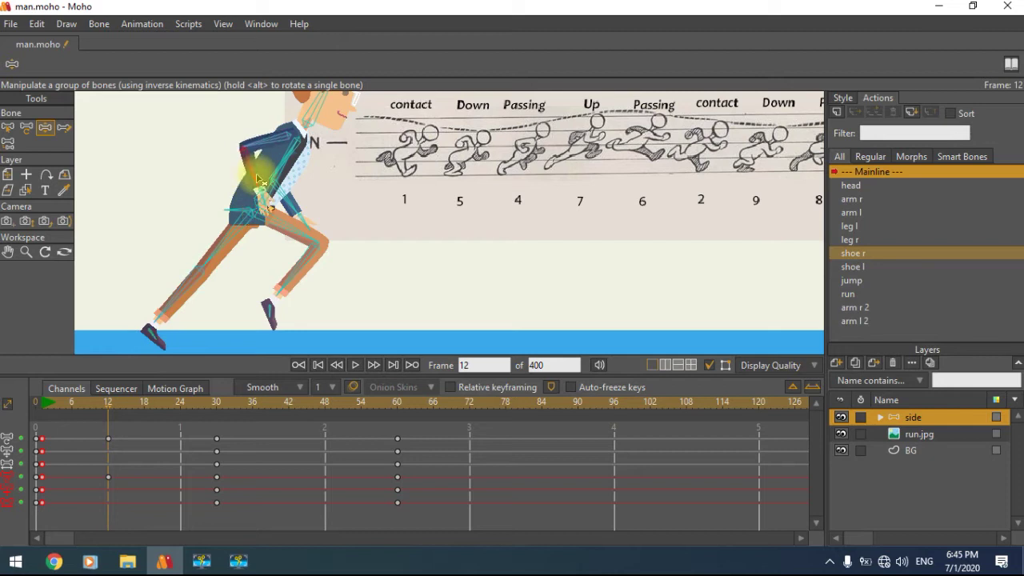
pyautogui.click(296, 200)
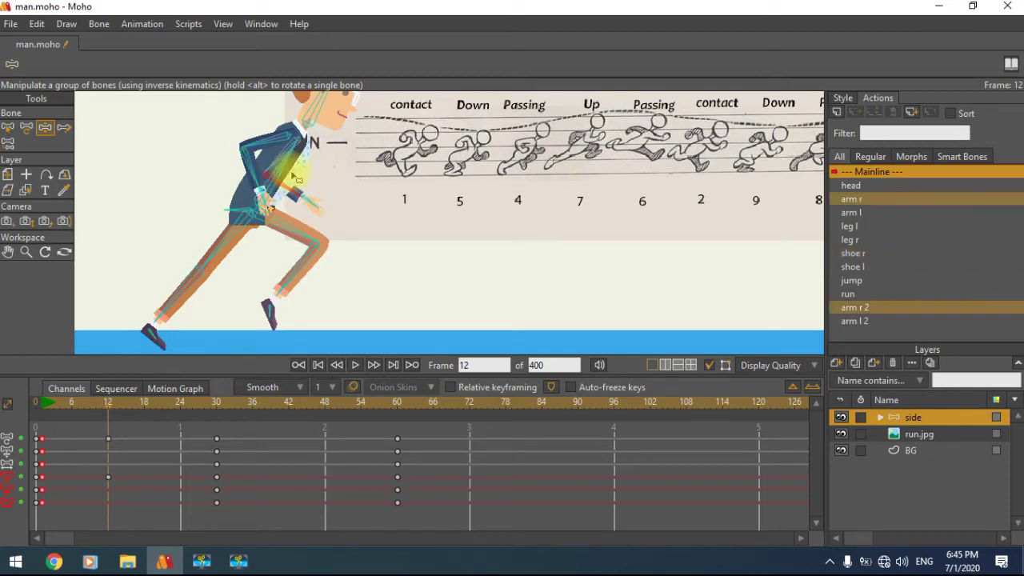
pyautogui.click(297, 191)
# - Raise the front and rear arms at frame 6 to match Down drawing 5
pyautogui.moveTo(103, 406); pyautogui.dragTo(72, 410)
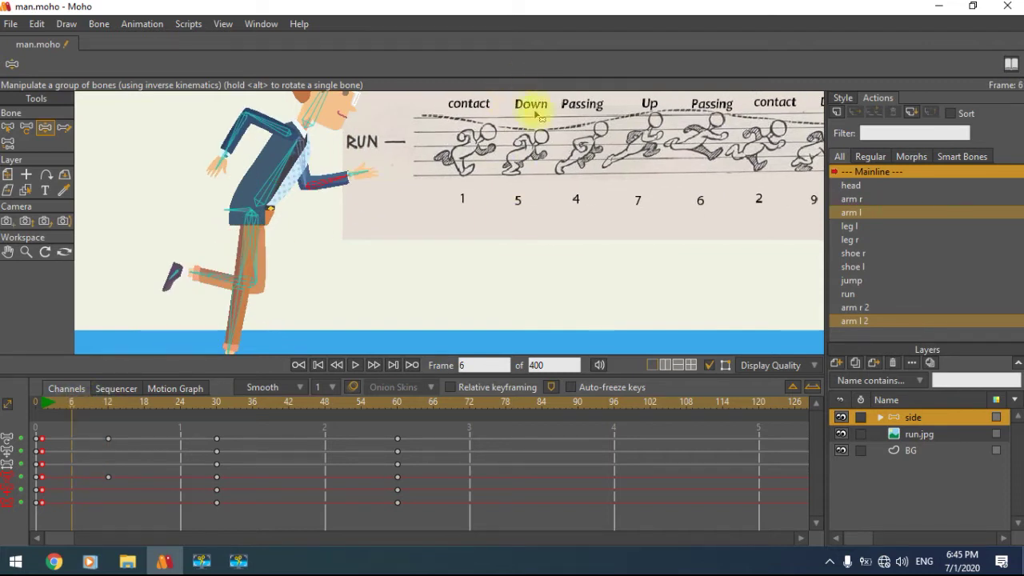
pyautogui.moveTo(228, 131); pyautogui.dragTo(222, 136)
pyautogui.click(316, 174)
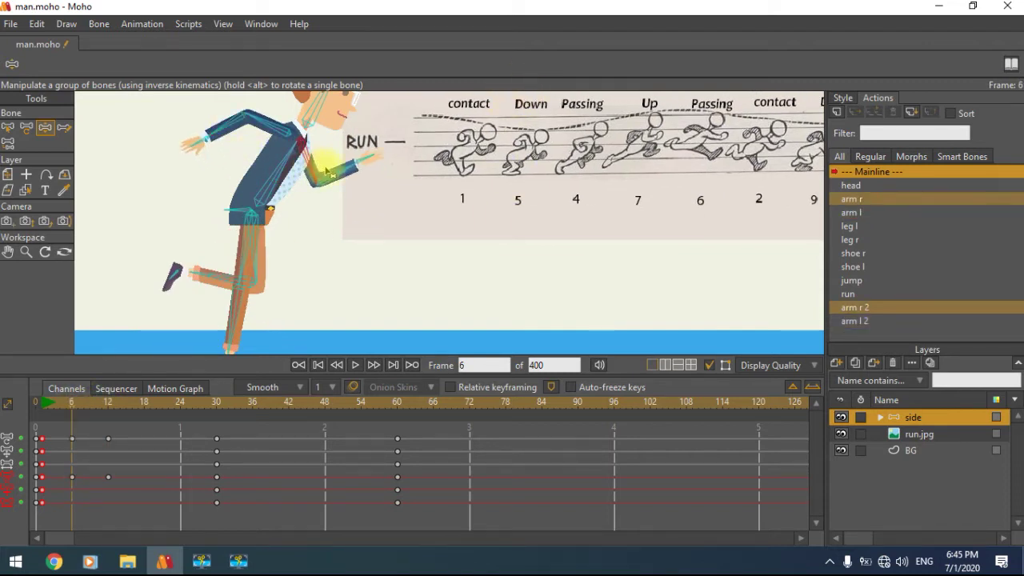
# - Bend both legs and adjust the shoes at frame 6 to match the crouch in Down drawing 5
pyautogui.press('space')
pyautogui.moveTo(300, 238); pyautogui.dragTo(286, 225)
pyautogui.moveTo(197, 265)
pyautogui.mouseDown()
pyautogui.moveTo(202, 272)
pyautogui.moveTo(233, 240)
pyautogui.moveTo(212, 253)
pyautogui.mouseUp()
pyautogui.moveTo(208, 338); pyautogui.dragTo(226, 285)
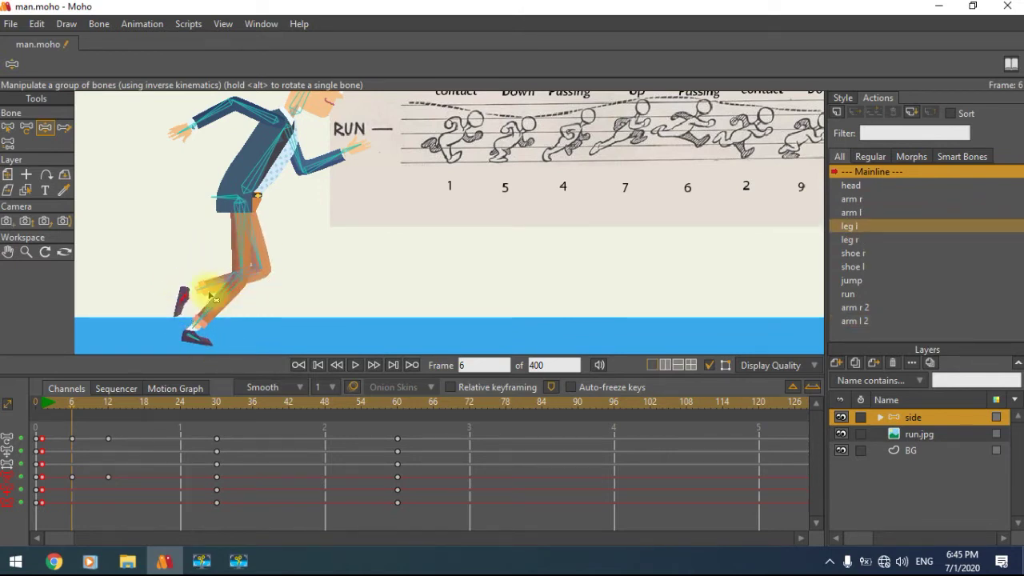
pyautogui.scroll(-1, 267, 247)
pyautogui.press('space')
pyautogui.moveTo(286, 194); pyautogui.dragTo(264, 232)
pyautogui.moveTo(238, 267); pyautogui.dragTo(227, 250)
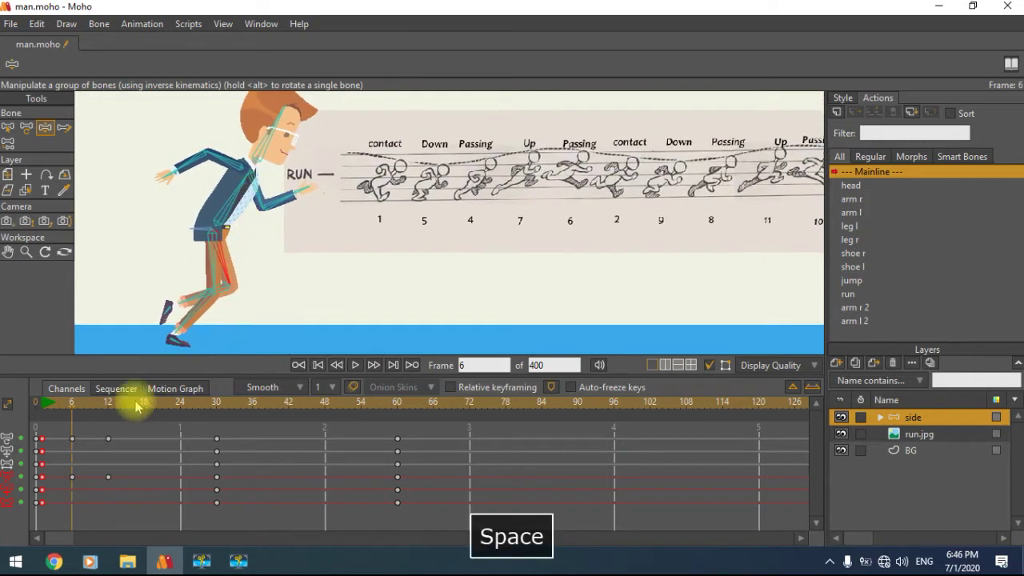
pyautogui.moveTo(76, 407)
pyautogui.mouseDown()
pyautogui.moveTo(79, 417)
pyautogui.moveTo(64, 420)
pyautogui.moveTo(72, 420)
pyautogui.mouseUp()
pyautogui.moveTo(194, 318); pyautogui.dragTo(192, 342)
pyautogui.moveTo(206, 268); pyautogui.dragTo(200, 293)
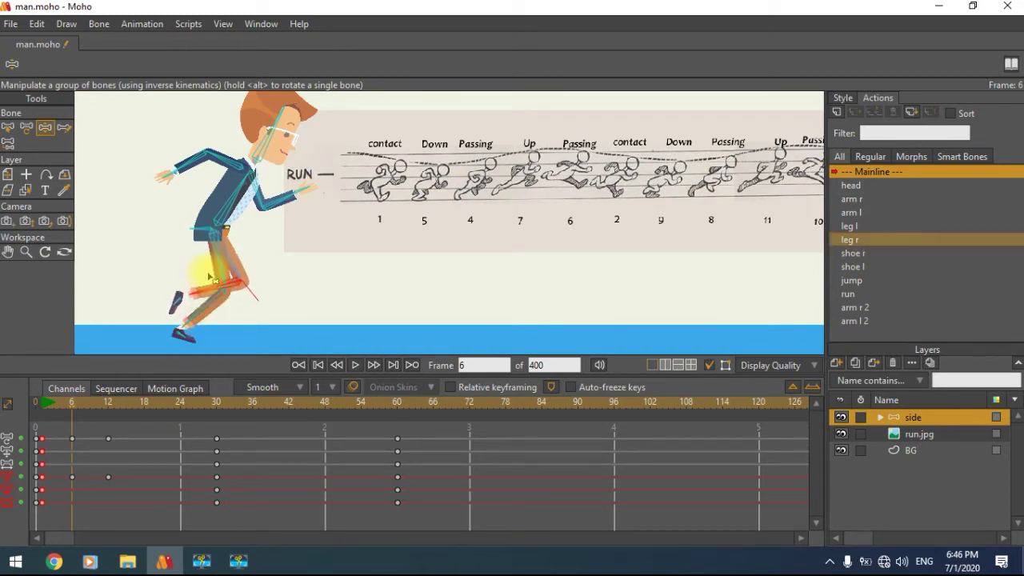
pyautogui.click(208, 276)
# - Spread the legs wide and swing the arms apart at frame 24 to match Passing drawing 6
pyautogui.moveTo(72, 407); pyautogui.dragTo(181, 411)
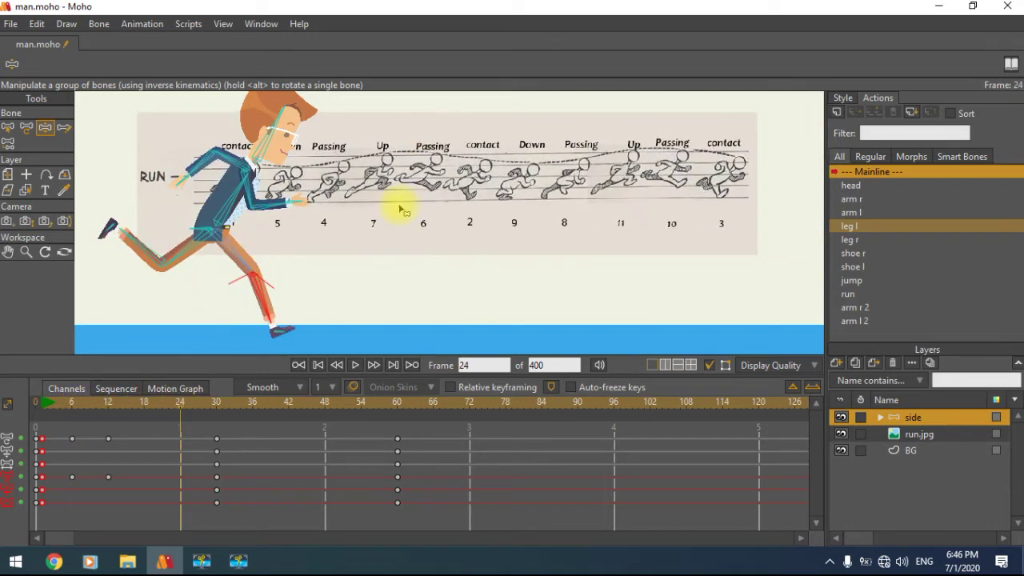
pyautogui.moveTo(232, 260); pyautogui.dragTo(344, 283)
pyautogui.moveTo(166, 262); pyautogui.dragTo(105, 215)
pyautogui.scroll(2, 225, 166)
pyautogui.moveTo(274, 209); pyautogui.dragTo(328, 186)
pyautogui.moveTo(181, 152); pyautogui.dragTo(200, 172)
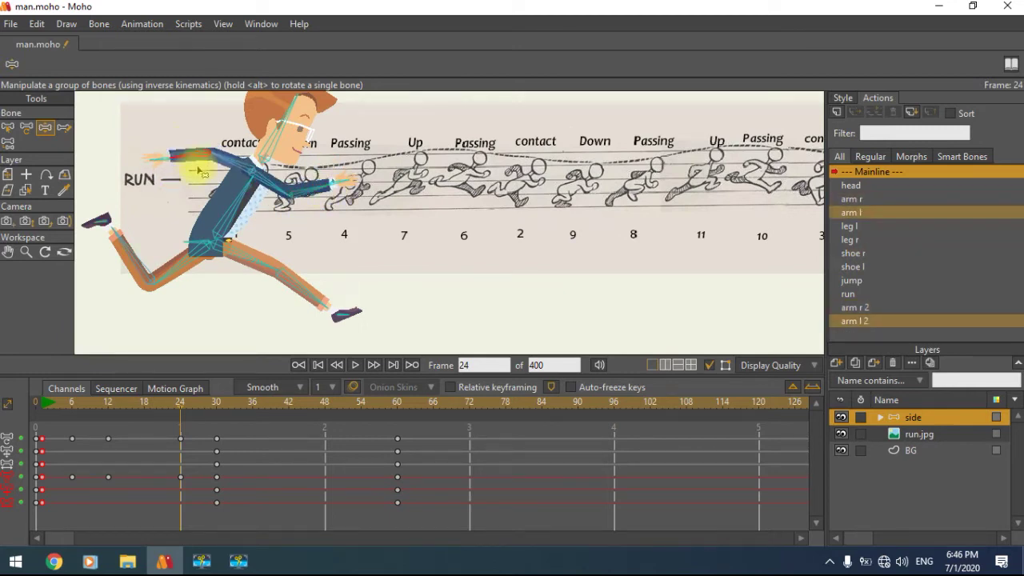
# - Pose the legs at frame 18 to match Up drawing 7, stretching the right leg back and bending the left knee forward
pyautogui.press('space')
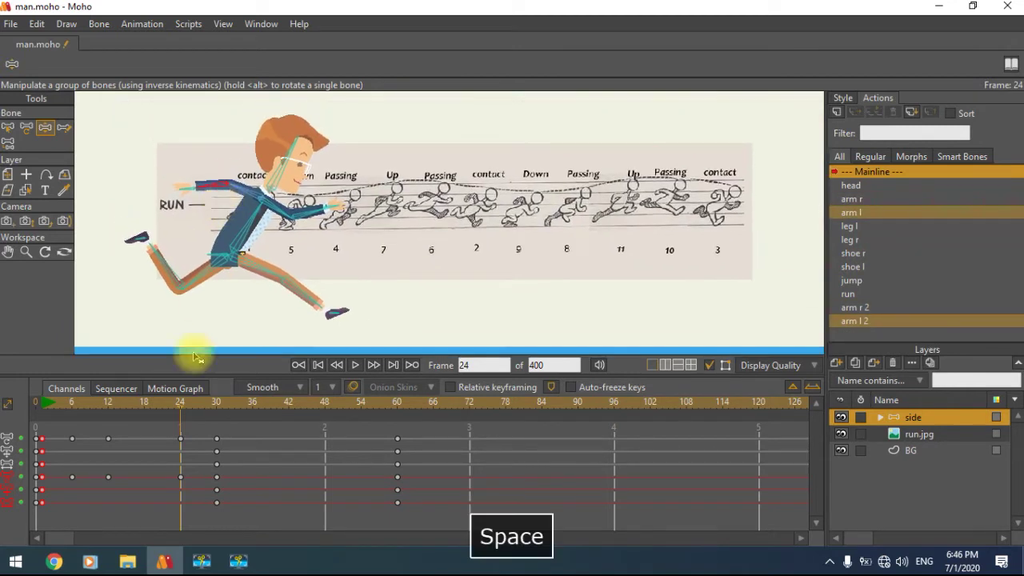
pyautogui.scroll(2, 275, 274)
pyautogui.press('space')
pyautogui.moveTo(275, 293); pyautogui.dragTo(326, 264)
pyautogui.moveTo(186, 276); pyautogui.dragTo(212, 288)
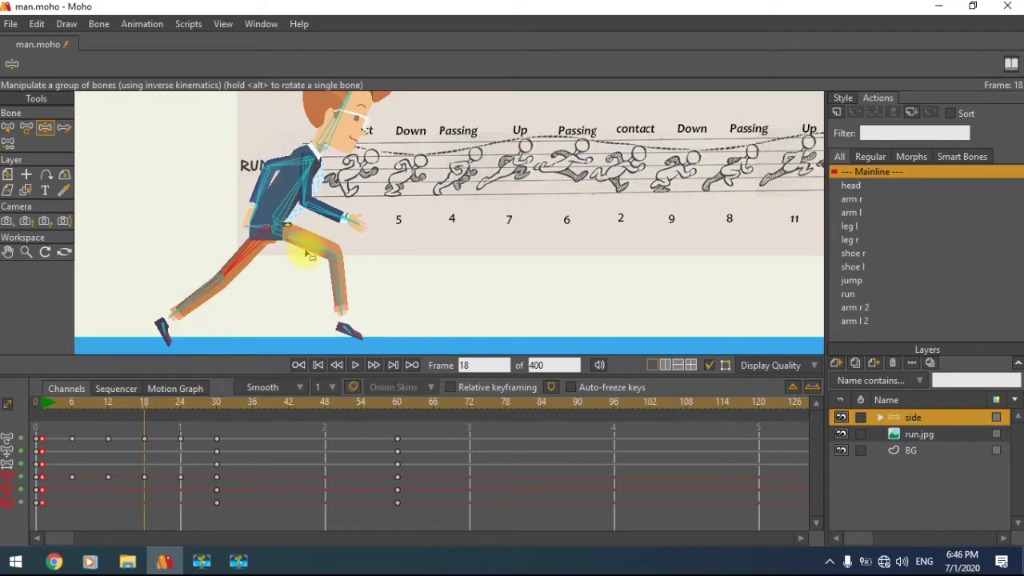
pyautogui.moveTo(352, 296); pyautogui.dragTo(311, 254)
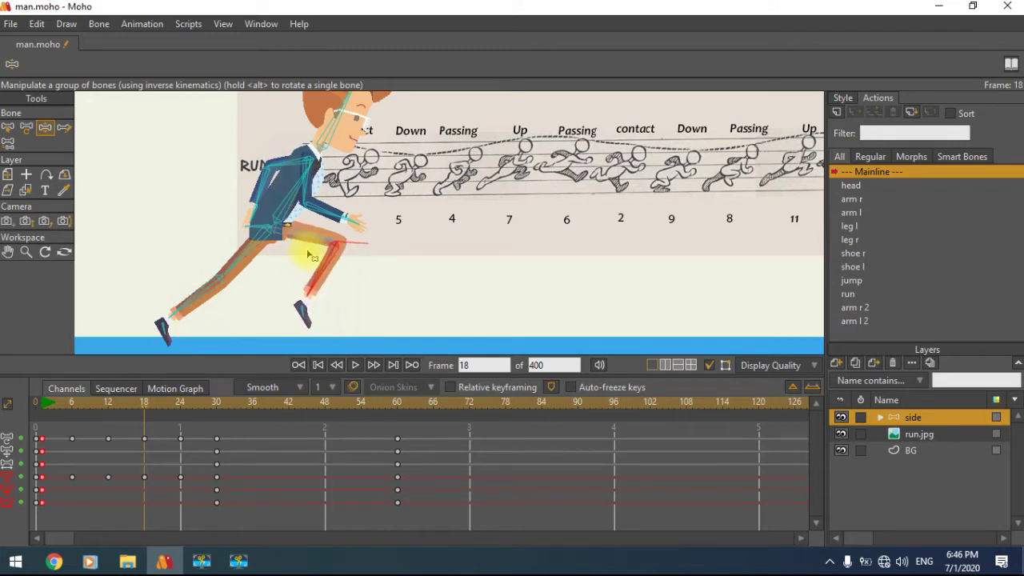
# - Point the right shoe down, raise the left leg and level the left shoe at frame 18
pyautogui.click(155, 313)
pyautogui.moveTo(155, 313); pyautogui.dragTo(160, 350)
pyautogui.click(171, 338)
pyautogui.moveTo(319, 280); pyautogui.dragTo(315, 254)
pyautogui.click(324, 300)
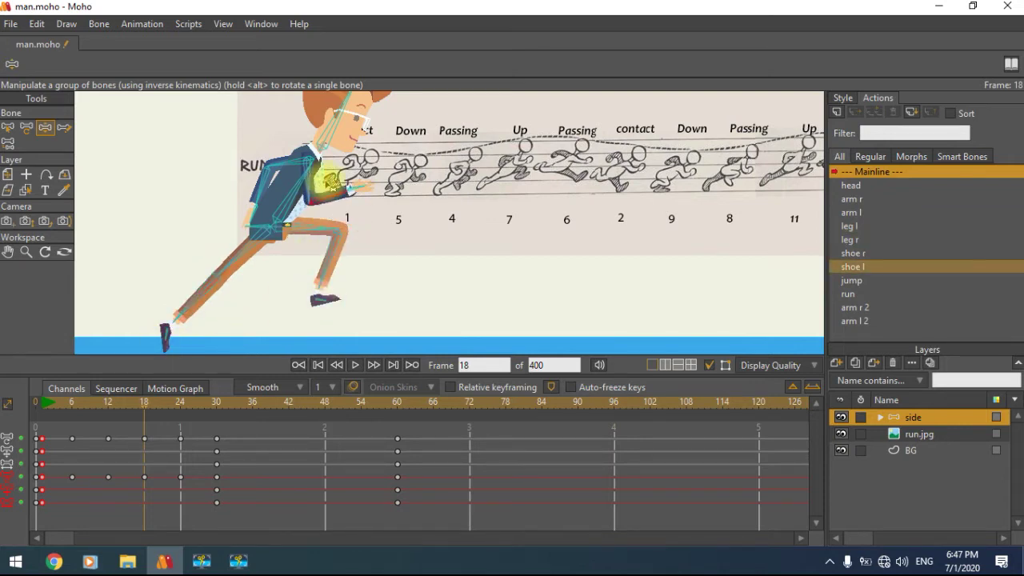
# - Adjust the front arm and the left shoe at frame 18 to finish the Up pose
pyautogui.scroll(2, 328, 183)
pyautogui.click(334, 192)
pyautogui.moveTo(338, 204); pyautogui.dragTo(343, 212)
pyautogui.click(334, 304)
# - Pose both arms at frame 42 to match Passing drawing 8, bending the front forearm forward and the rear arm down
pyautogui.scroll(-2, 332, 303)
pyautogui.press('space')
pyautogui.moveTo(322, 303); pyautogui.dragTo(310, 263)
pyautogui.moveTo(144, 400); pyautogui.dragTo(290, 411)
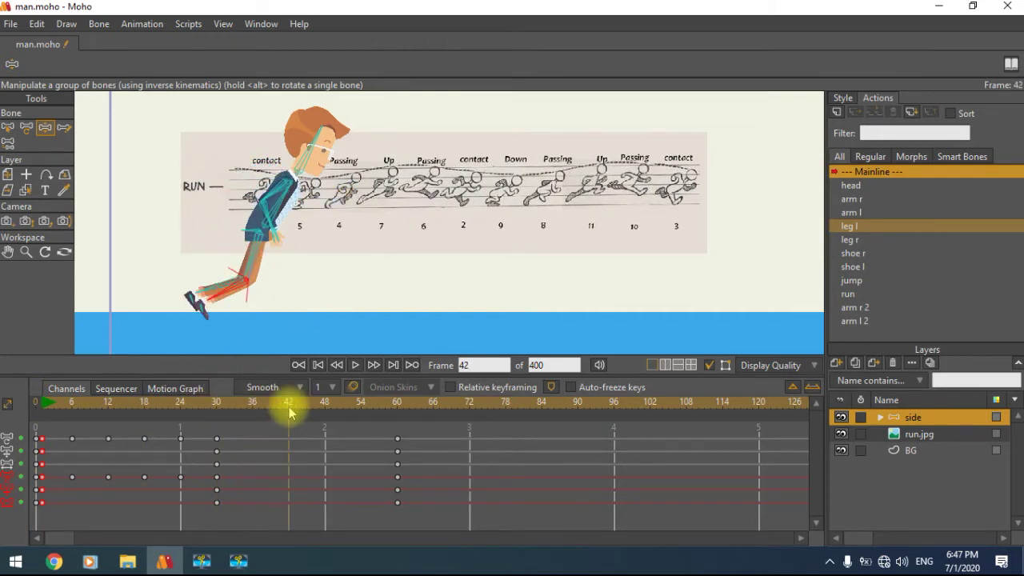
pyautogui.scroll(2, 564, 186)
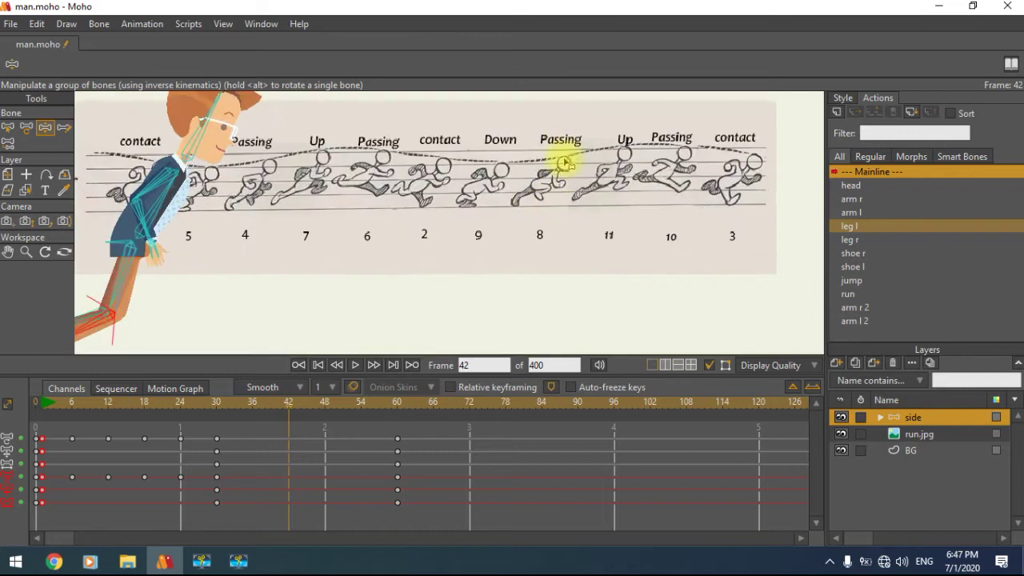
pyautogui.moveTo(445, 226); pyautogui.dragTo(365, 224)
pyautogui.click(919, 434)
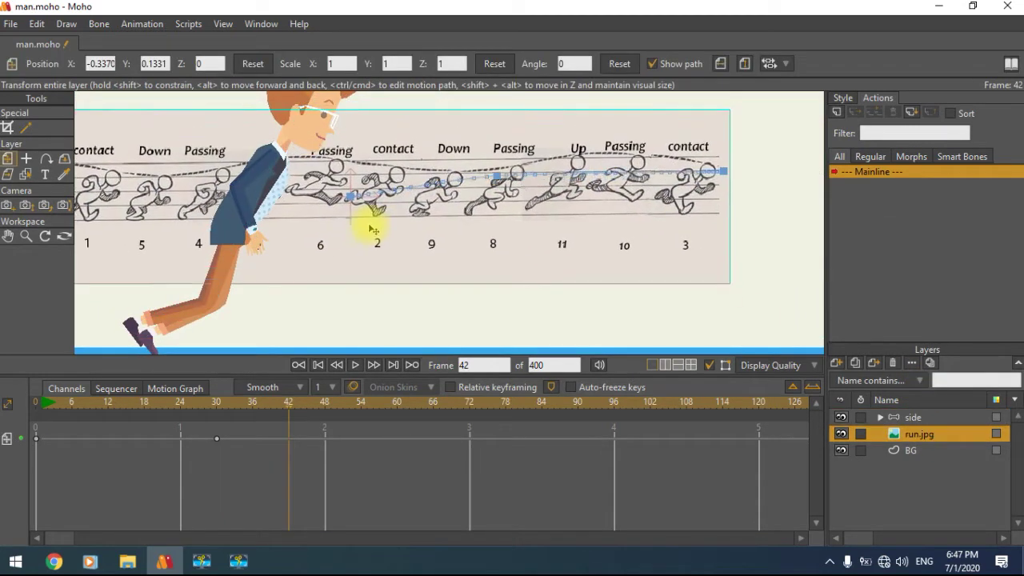
pyautogui.click(912, 417)
pyautogui.press('z')
pyautogui.scroll(1, 251, 203)
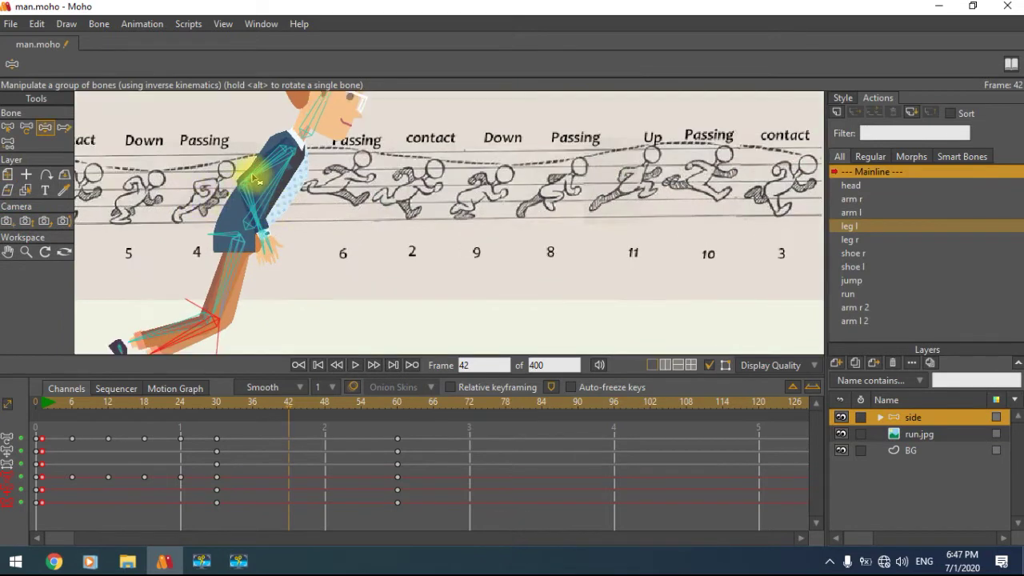
pyautogui.moveTo(256, 178); pyautogui.dragTo(326, 195)
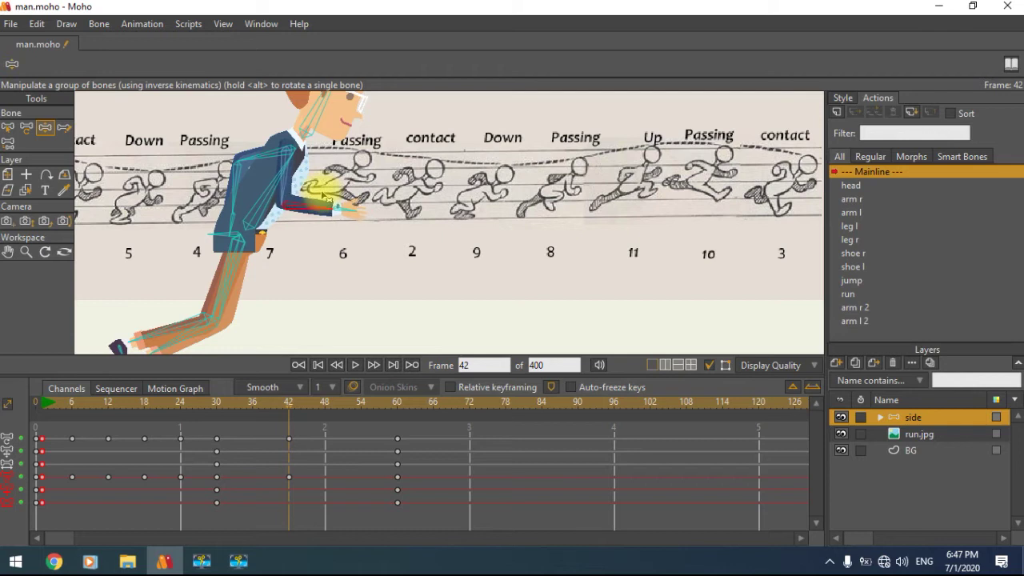
pyautogui.moveTo(232, 186); pyautogui.dragTo(252, 229)
# - Pose the legs at frame 42 for Passing drawing 8, with the right knee raised forward and the left leg extended back
pyautogui.press('space')
pyautogui.moveTo(276, 259); pyautogui.dragTo(283, 242)
pyautogui.moveTo(179, 315); pyautogui.dragTo(304, 229)
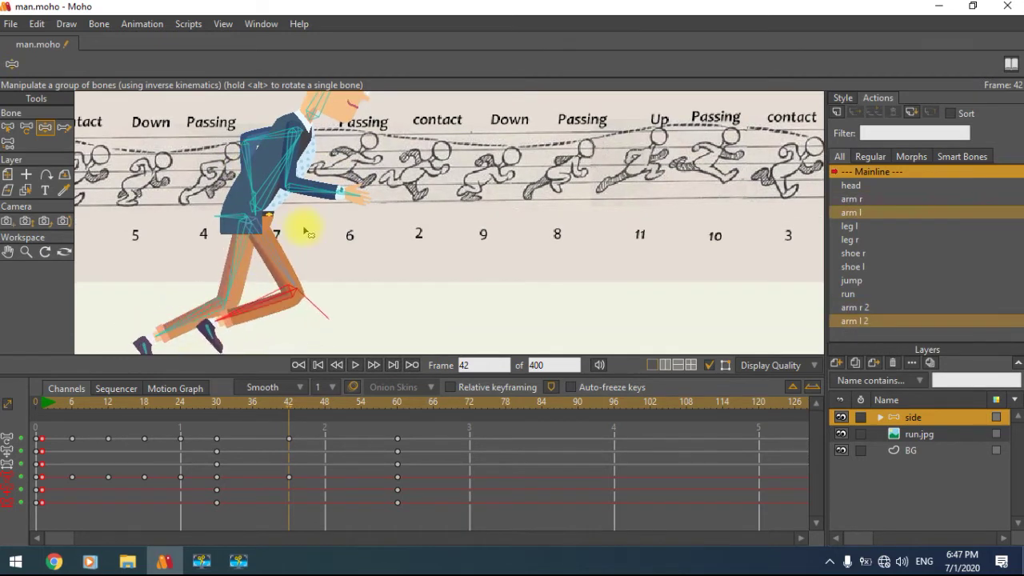
pyautogui.press('space')
pyautogui.moveTo(288, 306); pyautogui.dragTo(305, 263)
pyautogui.moveTo(247, 319); pyautogui.dragTo(240, 346)
pyautogui.moveTo(277, 302); pyautogui.dragTo(298, 291)
pyautogui.moveTo(196, 310); pyautogui.dragTo(160, 307)
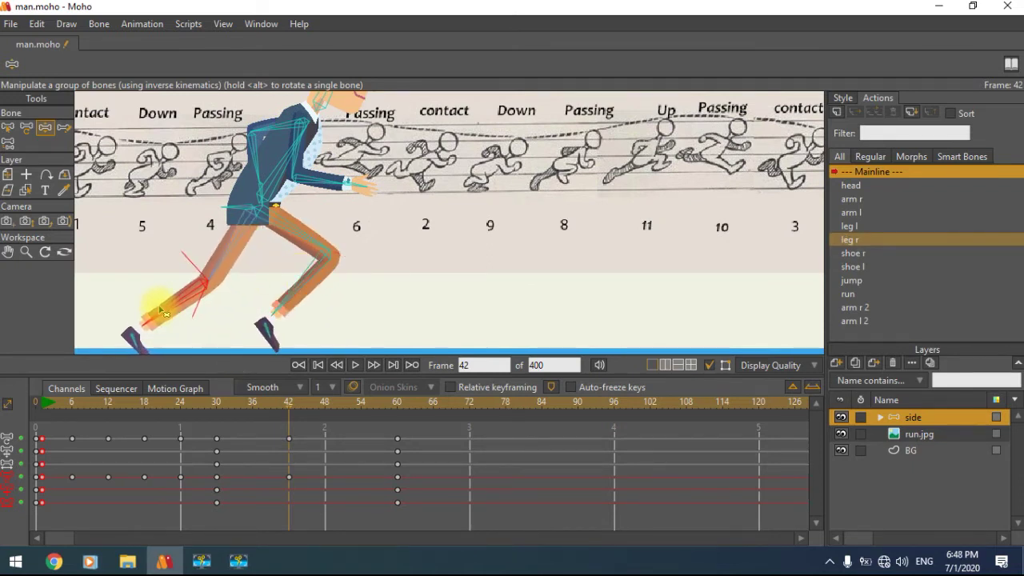
# - Refine the left shoe, both legs and both arms at frame 42, lowering the front forearm for Passing drawing 8
pyautogui.moveTo(137, 340); pyautogui.dragTo(134, 350)
pyautogui.moveTo(160, 315); pyautogui.dragTo(149, 312)
pyautogui.moveTo(311, 284); pyautogui.dragTo(312, 256)
pyautogui.moveTo(317, 188)
pyautogui.mouseDown()
pyautogui.moveTo(298, 194)
pyautogui.moveTo(306, 197)
pyautogui.mouseUp()
pyautogui.moveTo(260, 163); pyautogui.dragTo(285, 200)
pyautogui.click(304, 188)
pyautogui.scroll(-2, 322, 175)
pyautogui.press('space')
pyautogui.scroll(1, 322, 174)
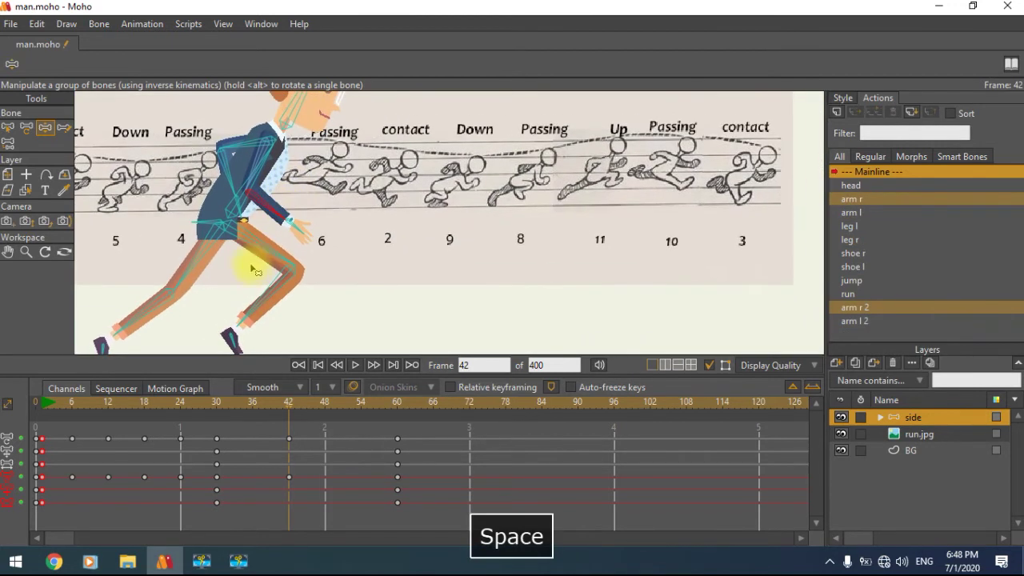
# - At frame 36, bend the left leg under the body and level the left shoe for Down drawing 9
pyautogui.click(253, 408)
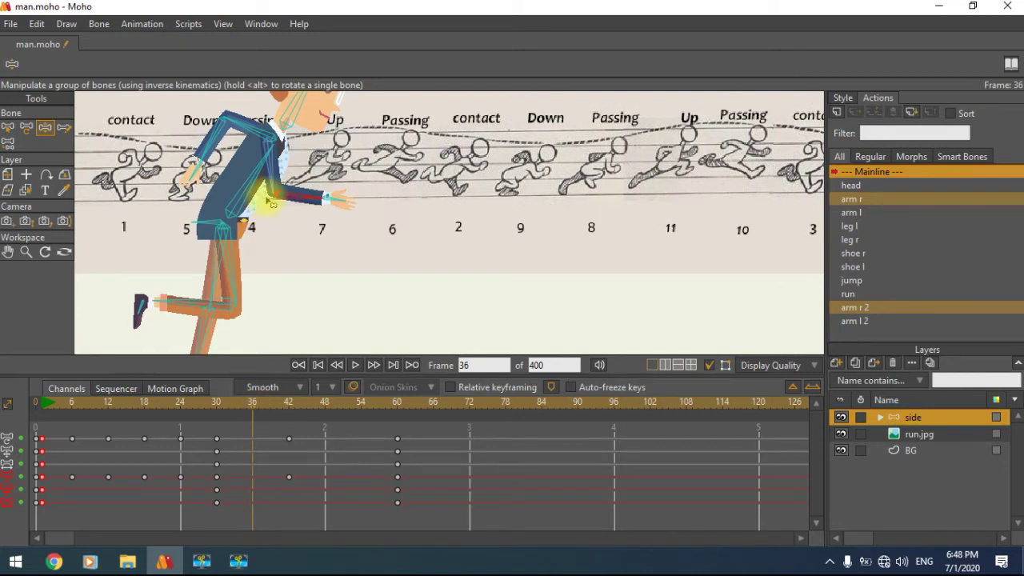
pyautogui.press('space')
pyautogui.moveTo(258, 314); pyautogui.dragTo(266, 276)
pyautogui.scroll(-2, 269, 289)
pyautogui.moveTo(227, 324); pyautogui.dragTo(230, 259)
pyautogui.click(225, 332)
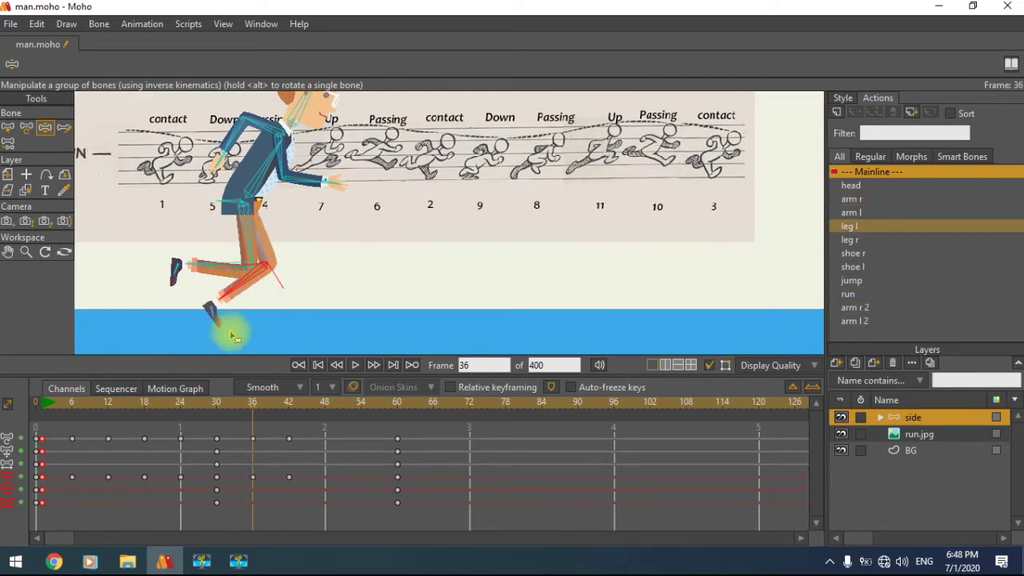
pyautogui.click(249, 298)
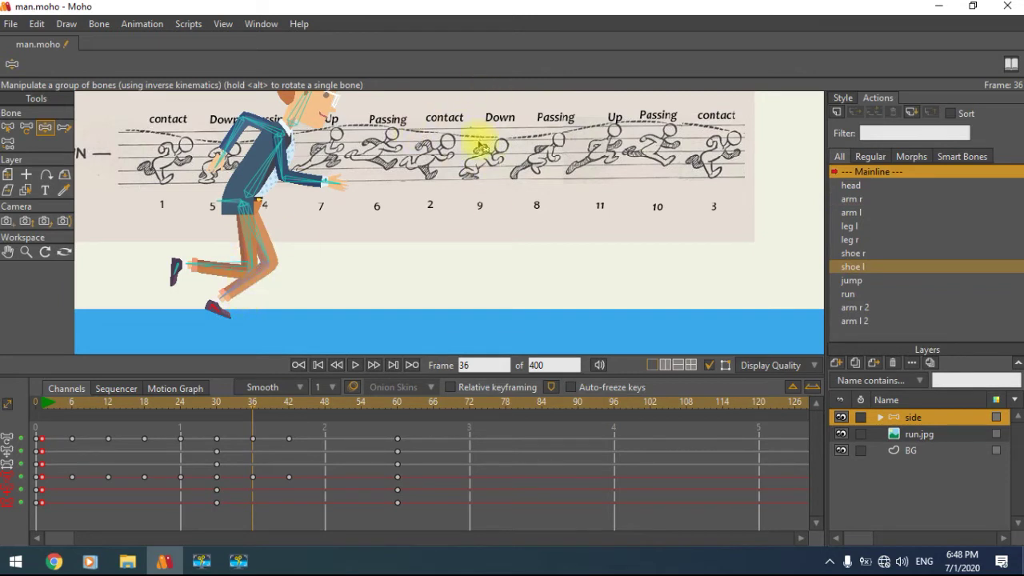
pyautogui.click(223, 327)
pyautogui.moveTo(240, 286); pyautogui.dragTo(230, 285)
pyautogui.scroll(2, 226, 237)
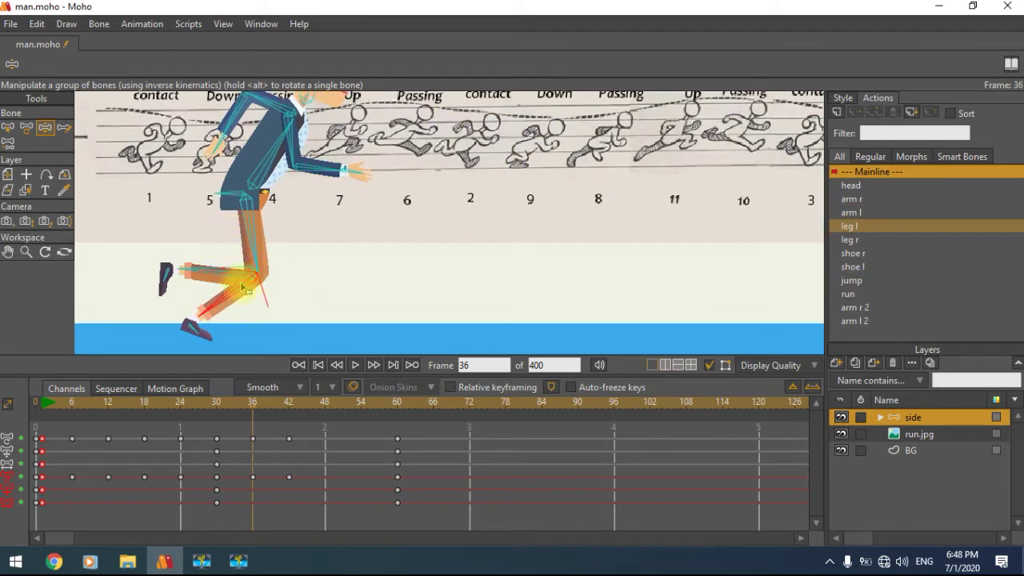
# - At frame 36, bring the right knee forward with its lower leg folded back, and readjust the right shoe, left leg and left shoe
pyautogui.click(239, 307)
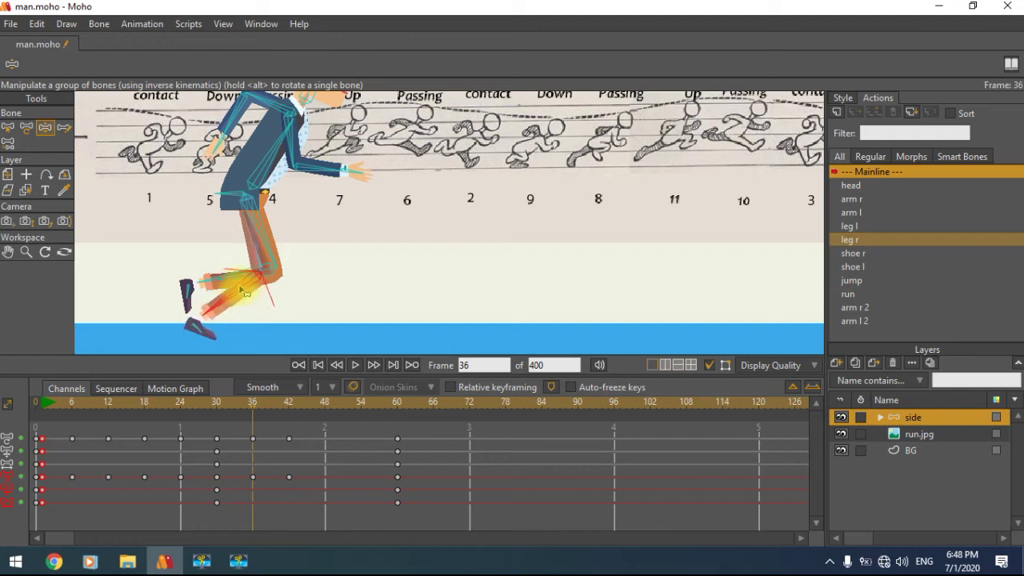
pyautogui.click(224, 335)
pyautogui.click(242, 273)
pyautogui.click(239, 279)
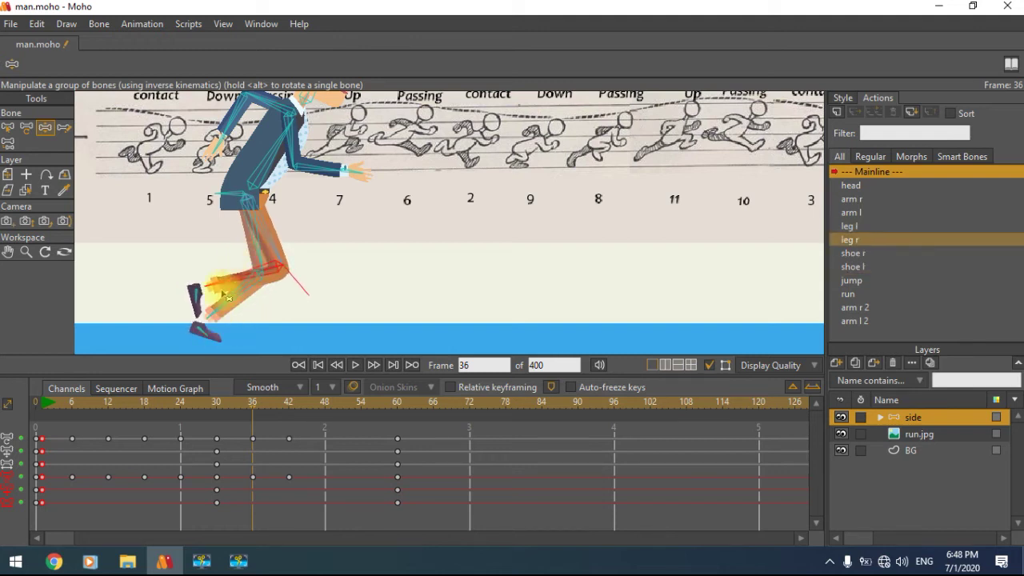
pyautogui.click(229, 294)
pyautogui.click(229, 274)
pyautogui.click(229, 293)
pyautogui.click(228, 318)
pyautogui.moveTo(235, 286); pyautogui.dragTo(220, 324)
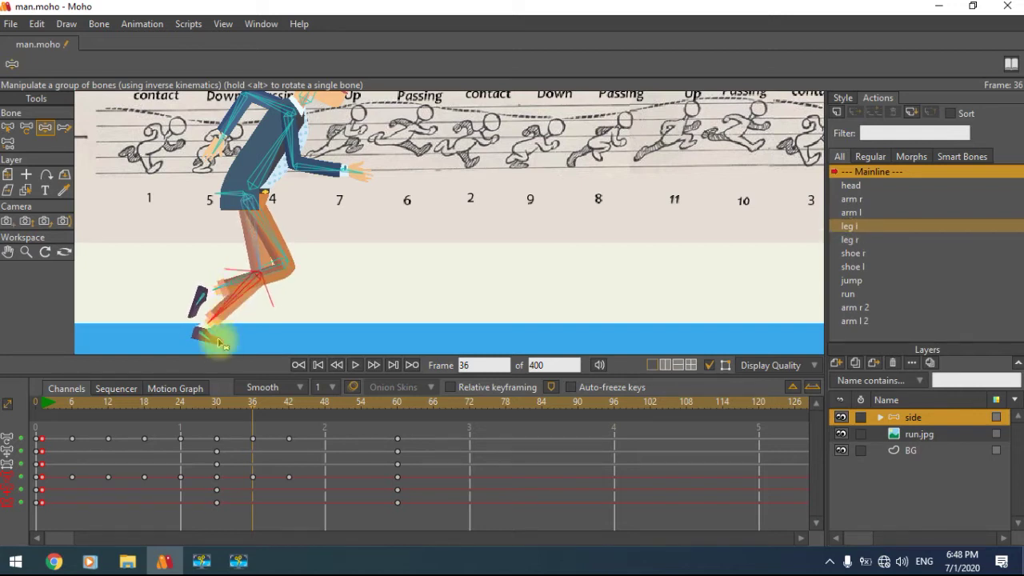
pyautogui.click(218, 333)
pyautogui.moveTo(231, 284); pyautogui.dragTo(230, 280)
# - Adjust the rear arm and the front forearm at frame 36 to match Down drawing 9
pyautogui.press('space')
pyautogui.moveTo(282, 203); pyautogui.dragTo(252, 264)
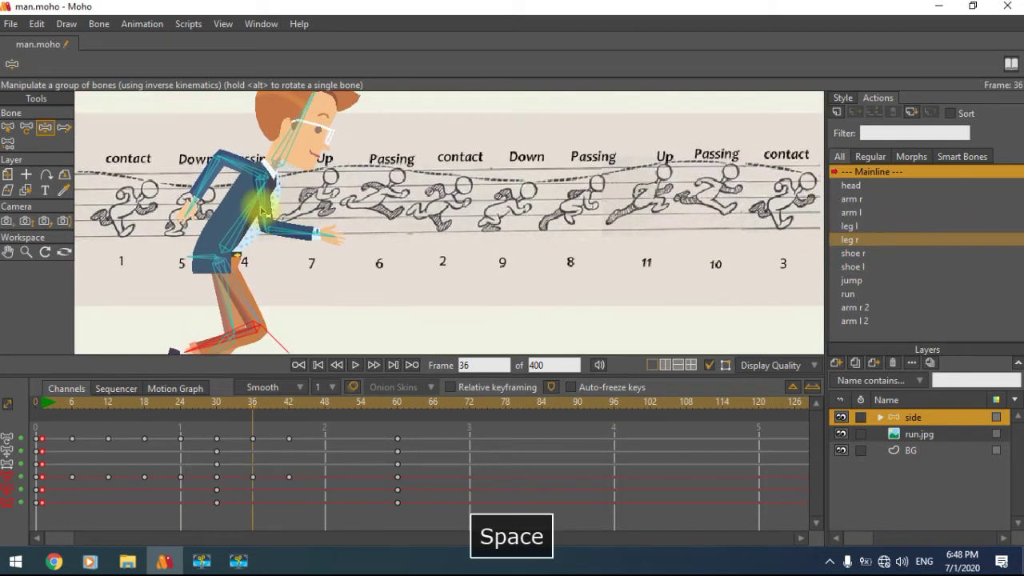
pyautogui.scroll(1, 253, 183)
pyautogui.moveTo(198, 182); pyautogui.dragTo(194, 180)
pyautogui.moveTo(318, 245); pyautogui.dragTo(301, 214)
pyautogui.scroll(-2, 337, 232)
pyautogui.scroll(-2, 336, 231)
pyautogui.press('space')
# - Fine-tune the left shoe and the right leg at frame 36
pyautogui.moveTo(258, 407)
pyautogui.mouseDown()
pyautogui.moveTo(300, 414)
pyautogui.moveTo(253, 406)
pyautogui.mouseUp()
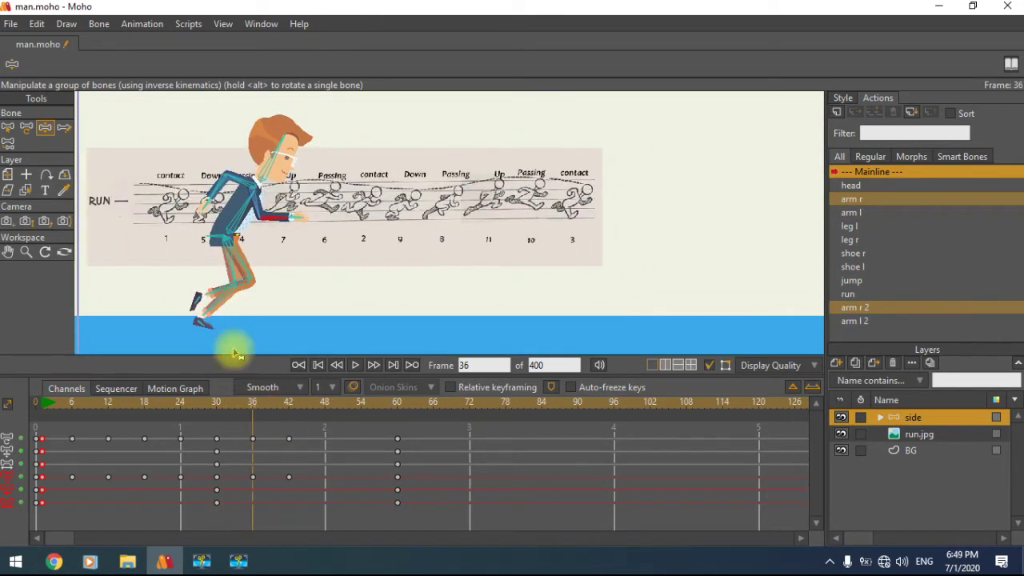
pyautogui.click(210, 323)
pyautogui.click(214, 286)
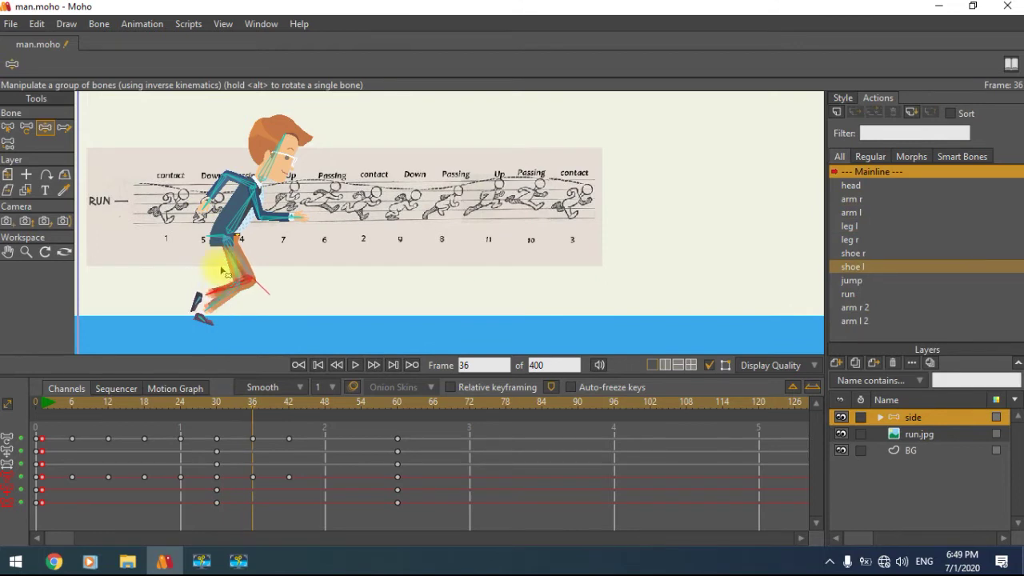
pyautogui.click(221, 263)
# - At frame 54, extend the right leg forward and fold the left leg up behind the body for Passing drawing 10
pyautogui.moveTo(263, 406); pyautogui.dragTo(364, 406)
pyautogui.scroll(2, 254, 306)
pyautogui.moveTo(263, 295); pyautogui.dragTo(403, 269)
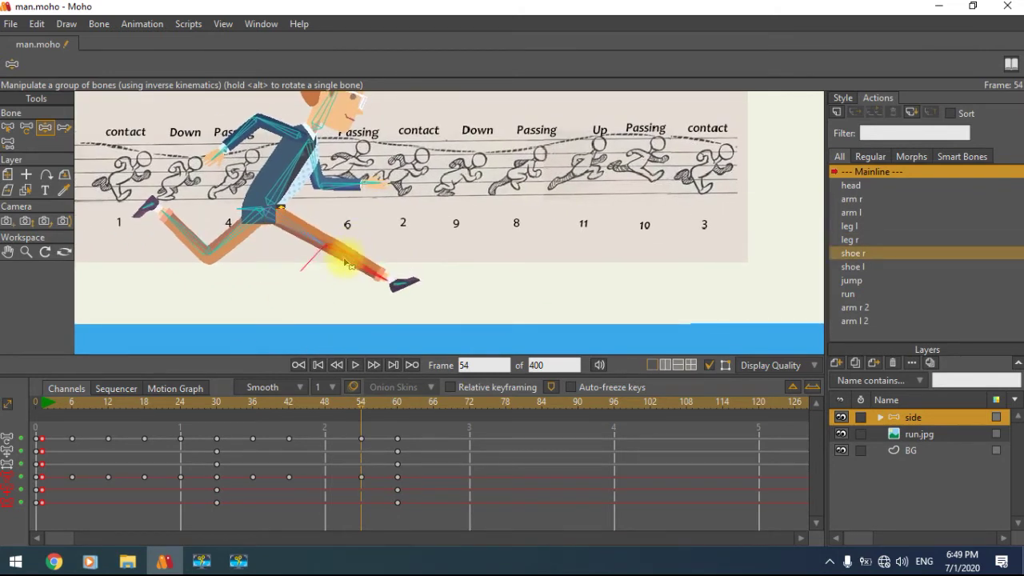
pyautogui.moveTo(335, 256); pyautogui.dragTo(337, 260)
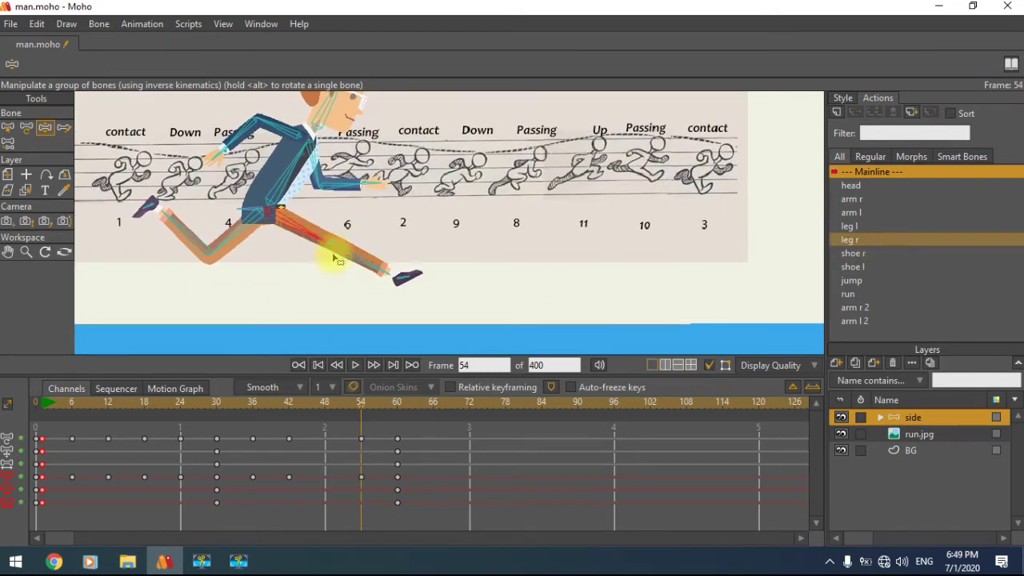
pyautogui.moveTo(222, 239); pyautogui.dragTo(186, 225)
pyautogui.click(161, 211)
# - At frame 54, raise the rear arm backward and stretch the front arm forward for Passing drawing 10
pyautogui.scroll(1, 267, 104)
pyautogui.moveTo(224, 144); pyautogui.dragTo(214, 125)
pyautogui.moveTo(341, 198); pyautogui.dragTo(374, 181)
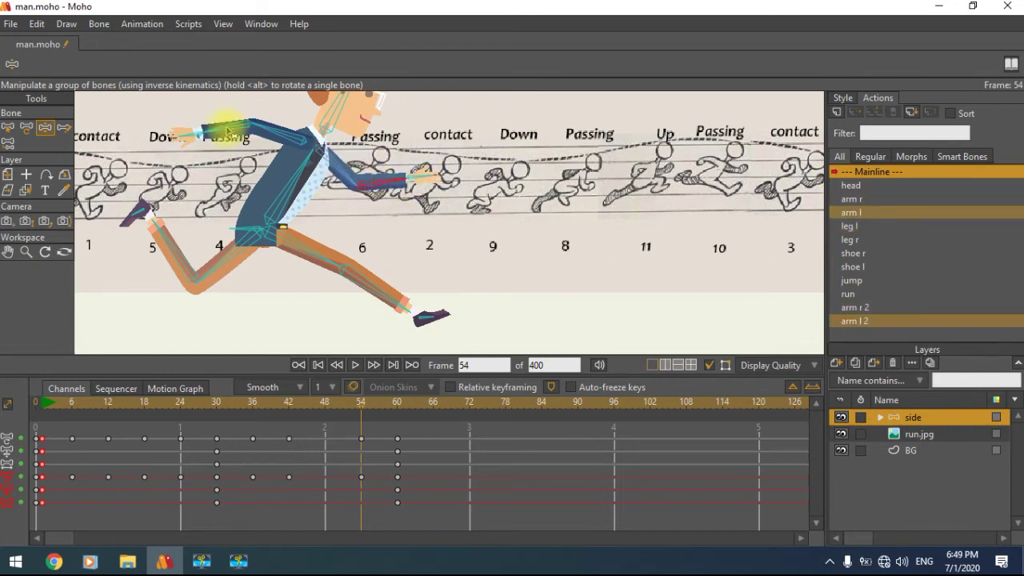
pyautogui.moveTo(257, 126); pyautogui.dragTo(258, 133)
pyautogui.moveTo(382, 189); pyautogui.dragTo(393, 177)
pyautogui.scroll(-3, 393, 177)
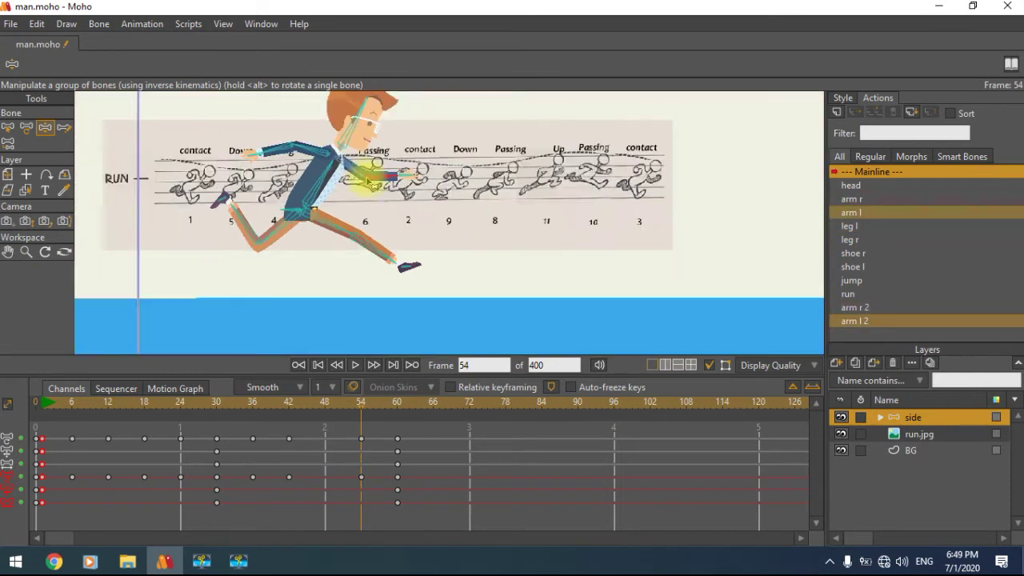
# - At frame 48, extend the left leg back, raise the right knee and tilt the right shoe for Up drawing 11
pyautogui.click(324, 409)
pyautogui.scroll(1, 284, 264)
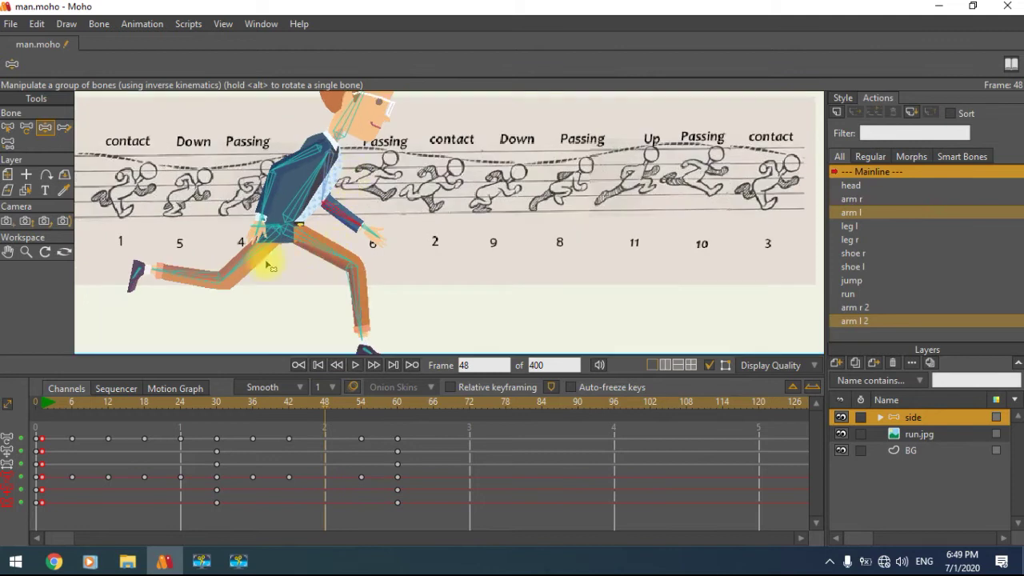
pyautogui.moveTo(184, 279)
pyautogui.mouseDown()
pyautogui.moveTo(195, 320)
pyautogui.moveTo(167, 342)
pyautogui.moveTo(178, 292)
pyautogui.moveTo(192, 292)
pyautogui.mouseUp()
pyautogui.moveTo(250, 264); pyautogui.dragTo(259, 267)
pyautogui.moveTo(352, 278); pyautogui.dragTo(304, 223)
pyautogui.moveTo(392, 292); pyautogui.dragTo(382, 297)
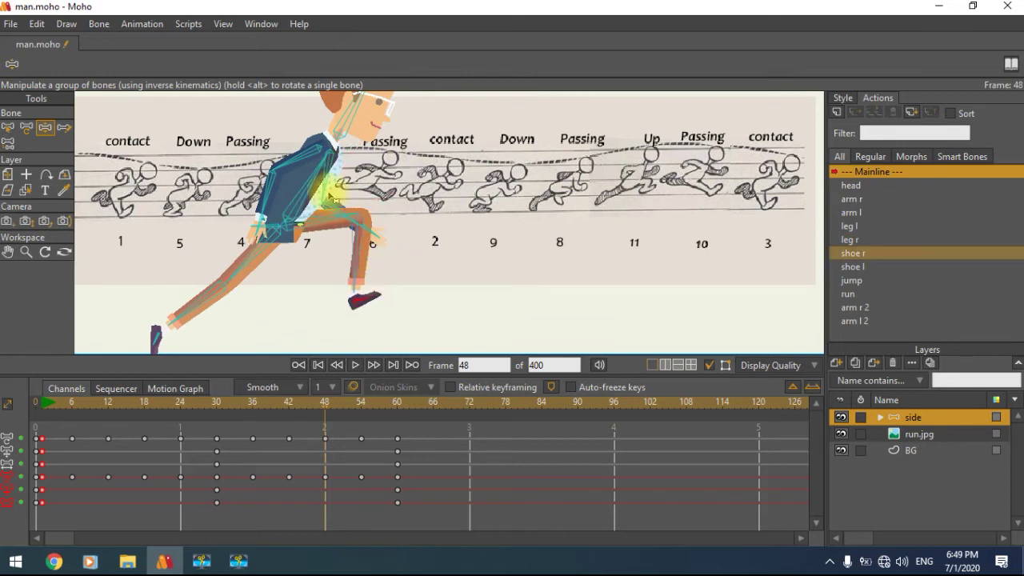
# - Raise the front forearm and refine the rear arm and both legs at frame 48, and adjust the right lower leg at frame 54
pyautogui.moveTo(347, 178)
pyautogui.mouseDown()
pyautogui.moveTo(366, 172)
pyautogui.moveTo(354, 178)
pyautogui.moveTo(360, 189)
pyautogui.moveTo(352, 172)
pyautogui.mouseUp()
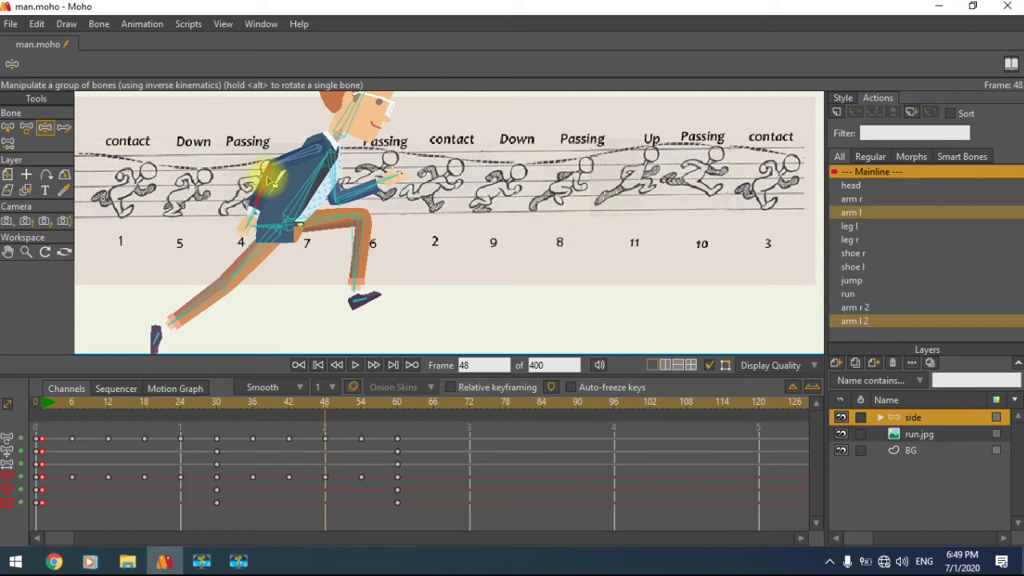
pyautogui.click(355, 264)
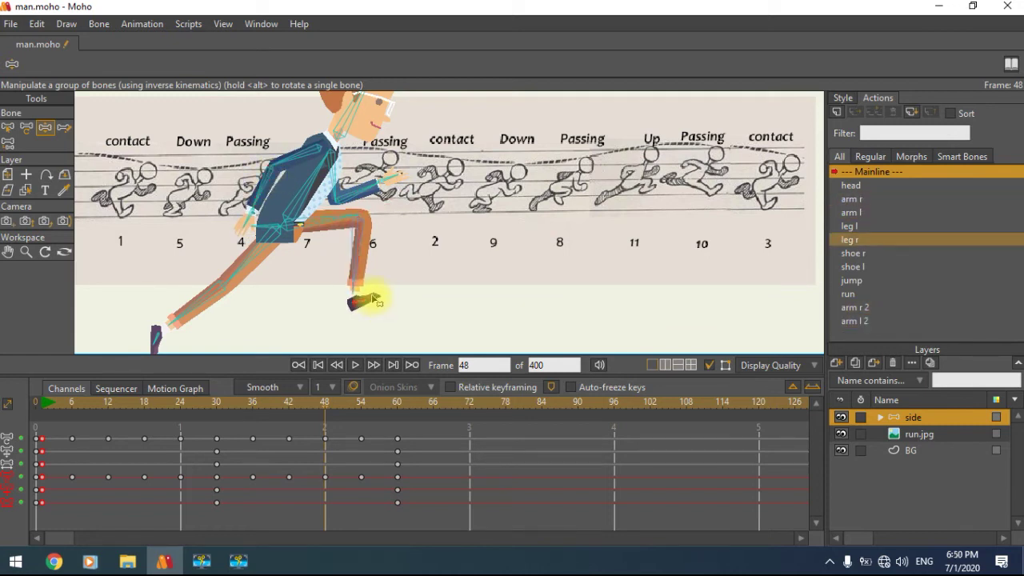
pyautogui.click(372, 300)
pyautogui.click(361, 199)
pyautogui.scroll(-3, 328, 220)
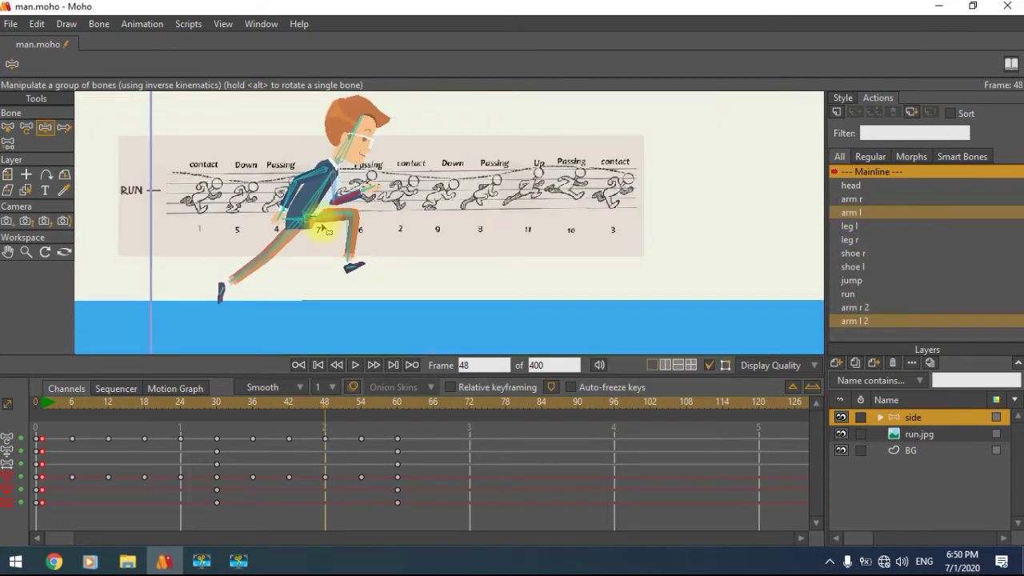
pyautogui.moveTo(242, 272); pyautogui.dragTo(244, 282)
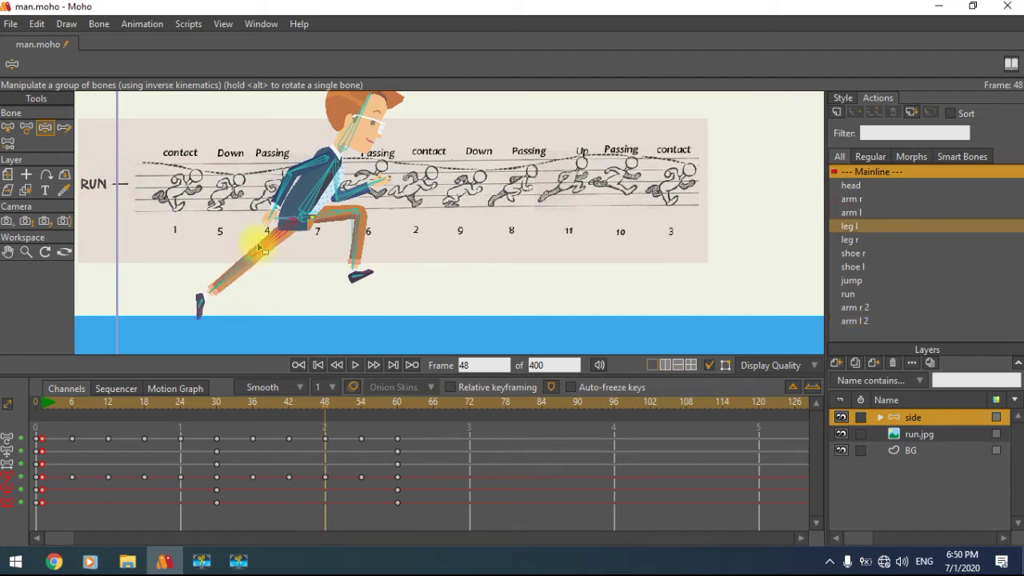
pyautogui.moveTo(323, 402); pyautogui.dragTo(361, 403)
pyautogui.click(359, 261)
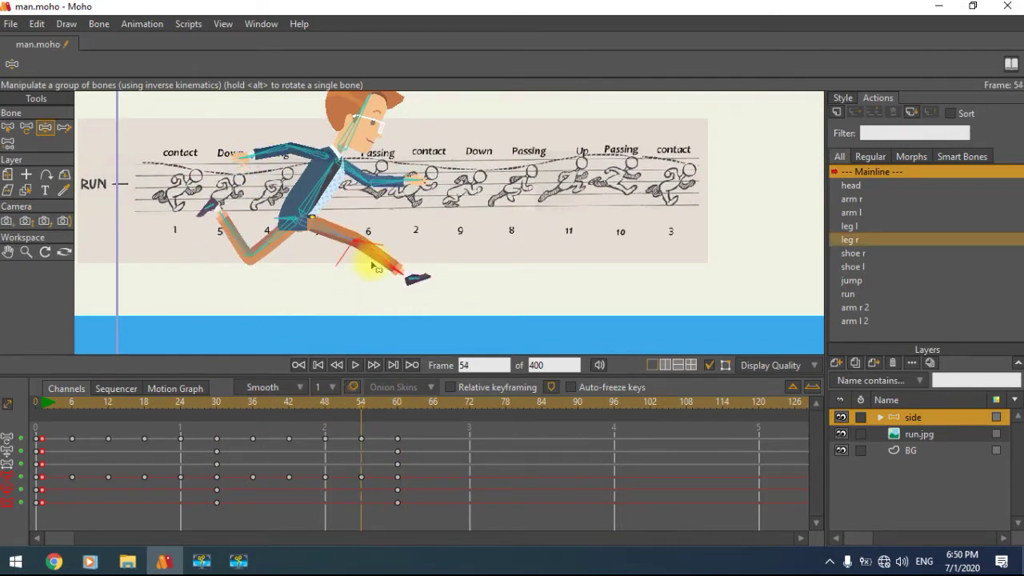
# - Return to frame 0 and clear the bone selection with the Select Bone tool
pyautogui.moveTo(361, 402); pyautogui.dragTo(32, 419)
pyautogui.scroll(-2, 464, 235)
pyautogui.press('space')
pyautogui.moveTo(278, 302); pyautogui.dragTo(194, 315)
pyautogui.click(8, 127)
pyautogui.click(125, 165)
pyautogui.scroll(2, 335, 206)
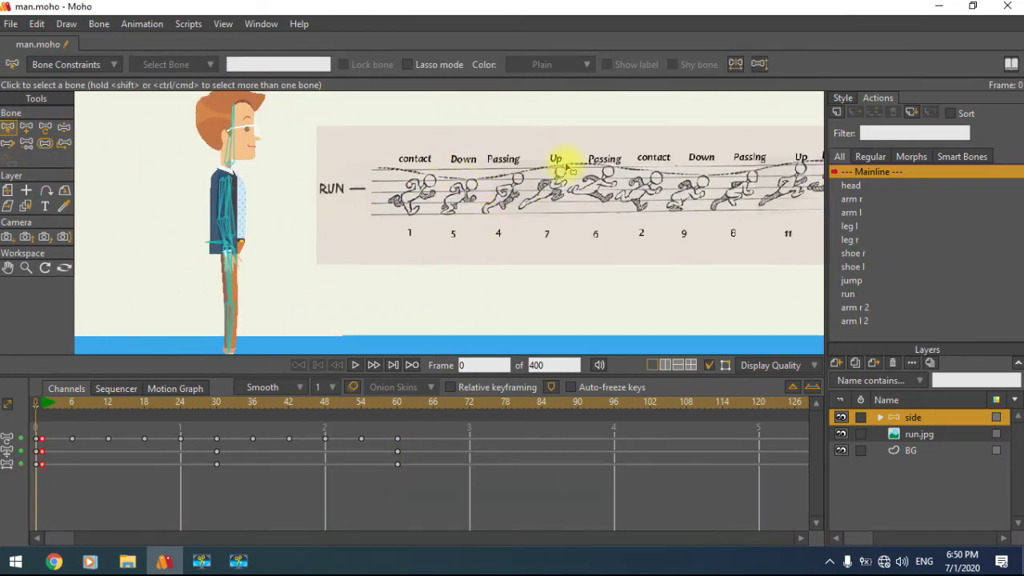
# - Key the main hip bone's position at the Passing pose on frame 12 as a temporary anchor
pyautogui.click(72, 404)
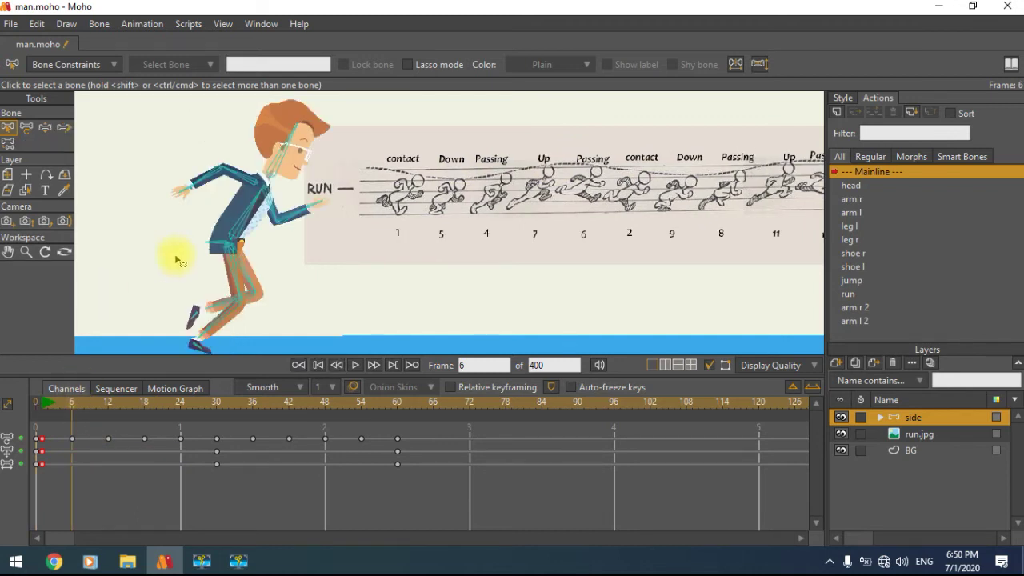
pyautogui.click(108, 404)
pyautogui.scroll(4, 219, 255)
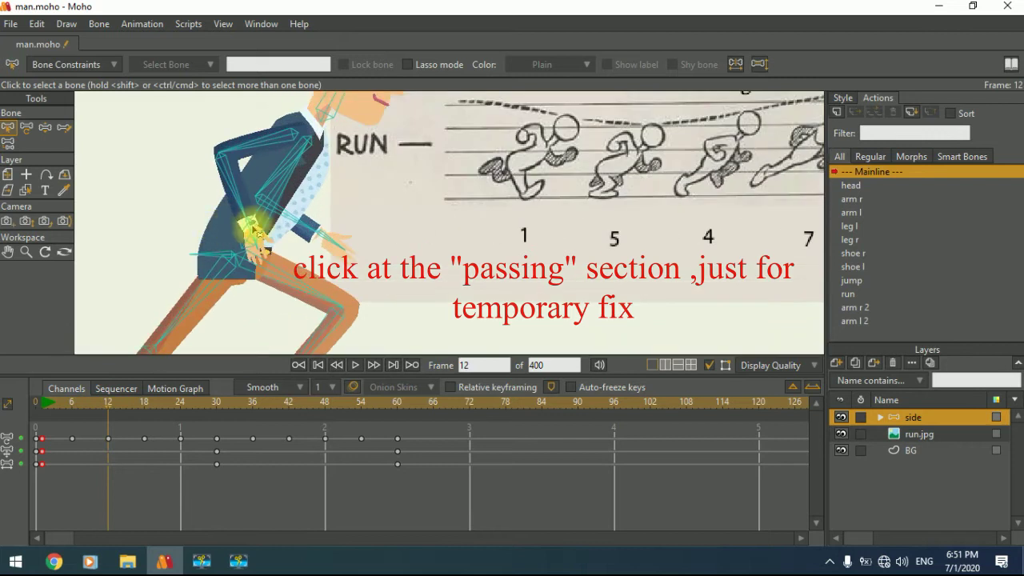
pyautogui.press('z')
pyautogui.moveTo(214, 266); pyautogui.dragTo(204, 260)
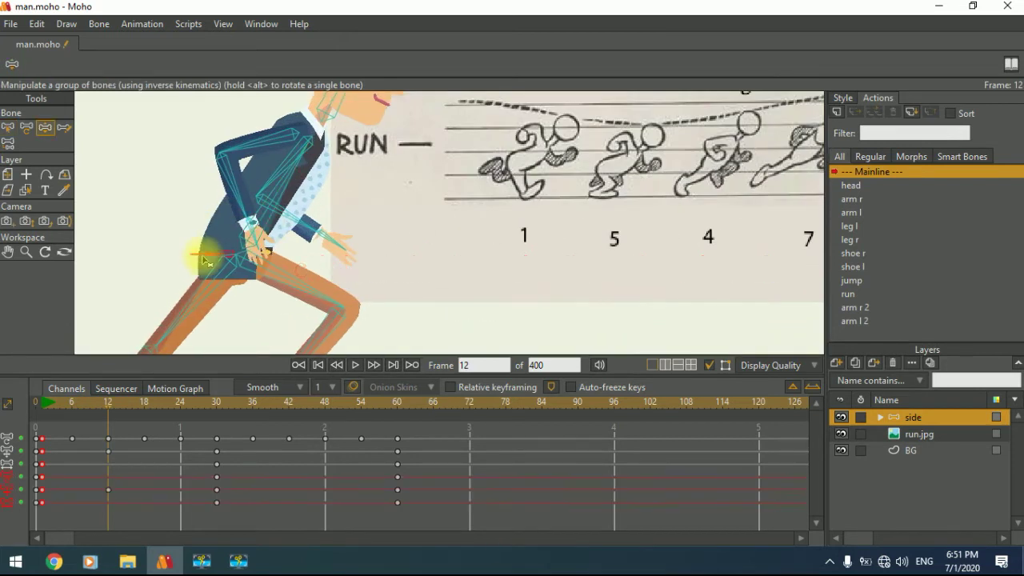
# - At frame 6, lower the main bone slightly and lean the waist bone forward for the Down pose
pyautogui.moveTo(106, 408); pyautogui.dragTo(72, 404)
pyautogui.scroll(-4, 429, 279)
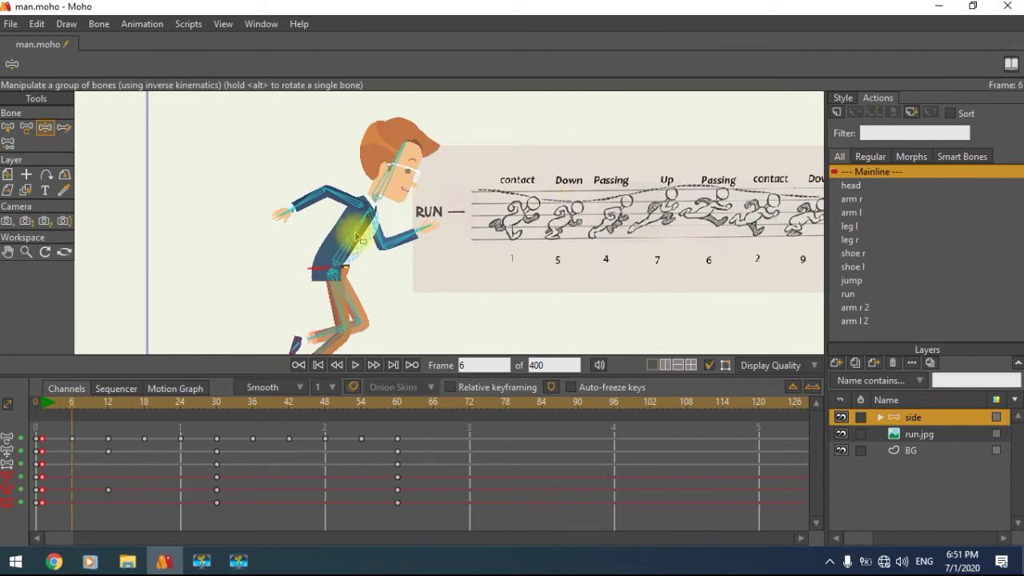
pyautogui.moveTo(318, 276); pyautogui.dragTo(359, 255)
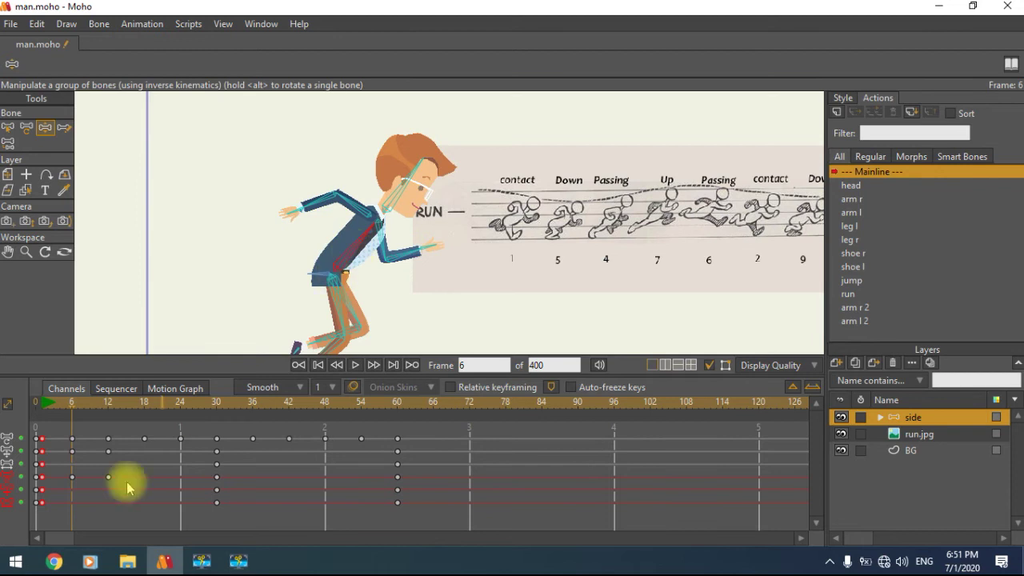
# - At frame 18, raise the main bone and straighten the waist bone for the Up pose
pyautogui.moveTo(71, 404); pyautogui.dragTo(148, 422)
pyautogui.scroll(2, 310, 272)
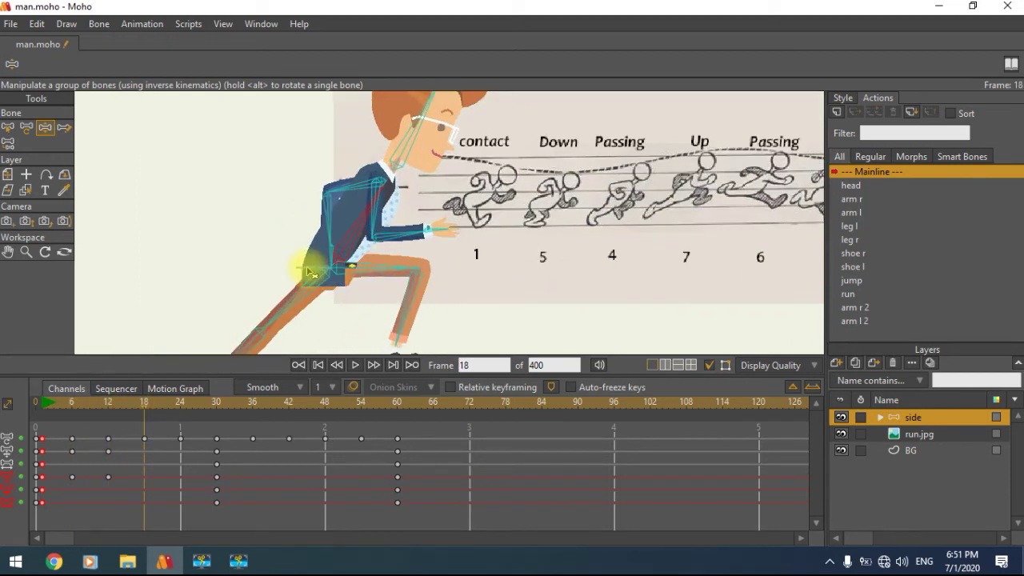
pyautogui.moveTo(312, 274); pyautogui.dragTo(352, 221)
pyautogui.scroll(-1, 264, 228)
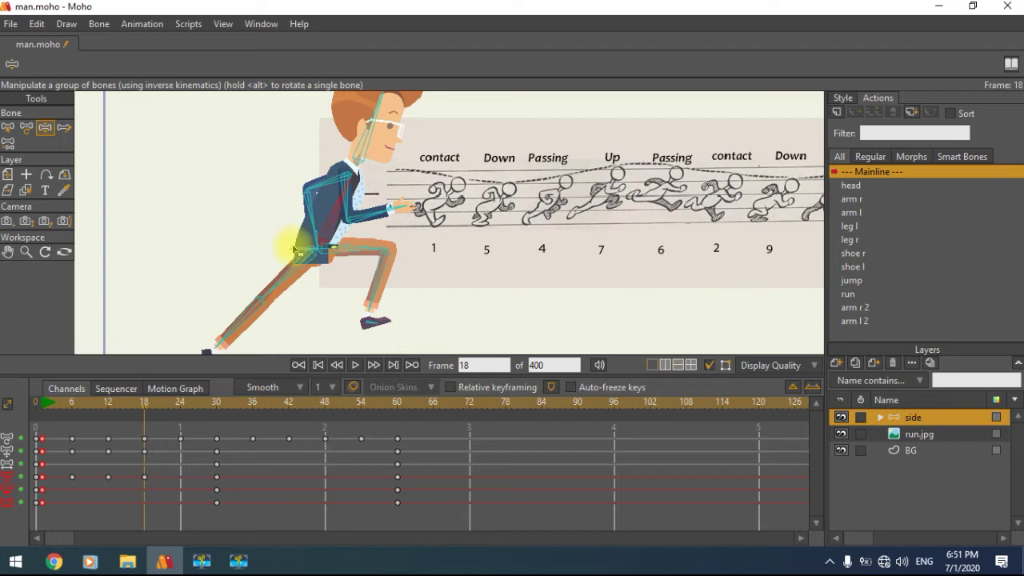
# - Delete the frame 12 keyframes of the waist bone and the main bone
pyautogui.press('b')
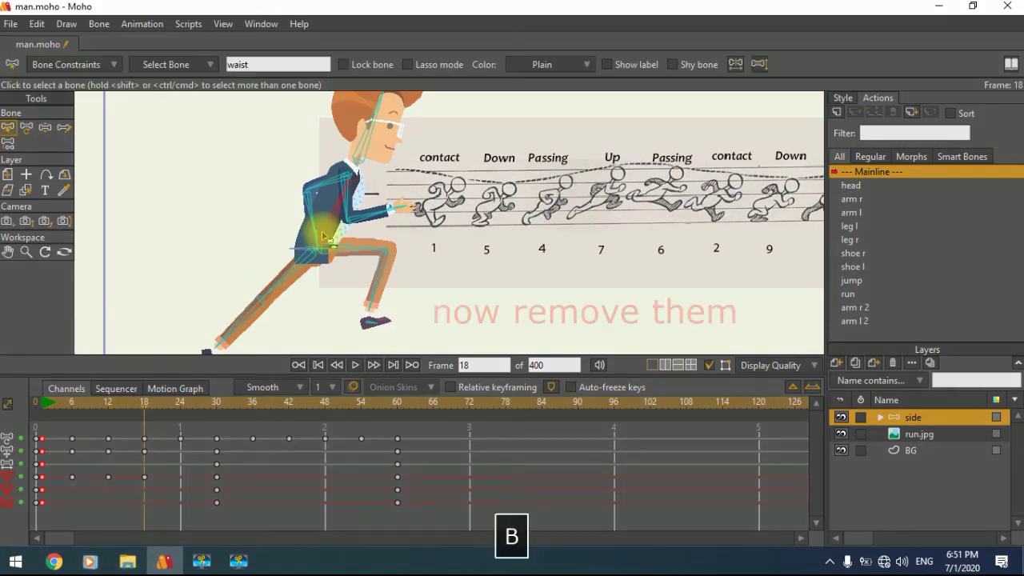
pyautogui.moveTo(120, 472); pyautogui.dragTo(93, 502)
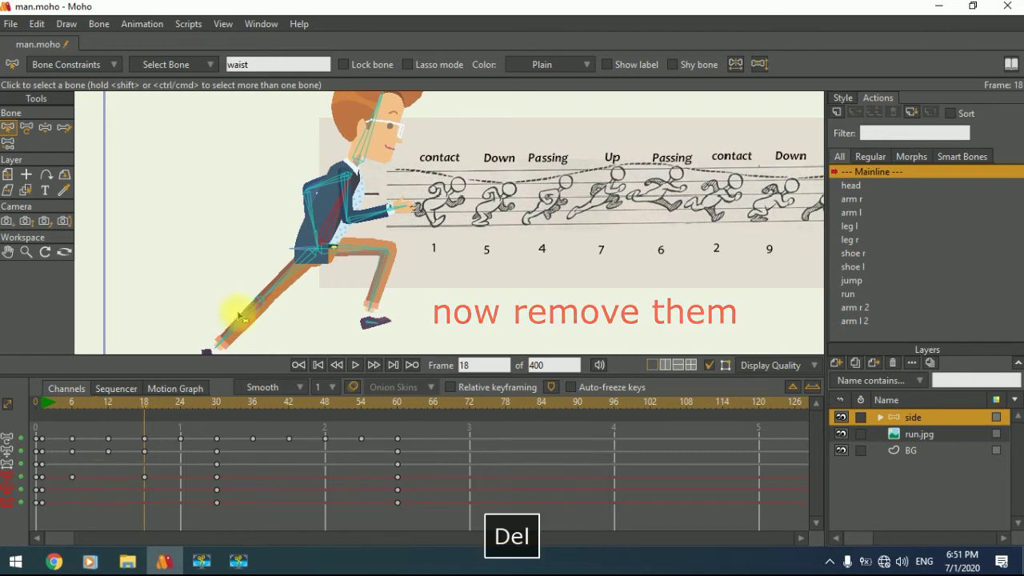
pyautogui.click(301, 249)
pyautogui.click(108, 489)
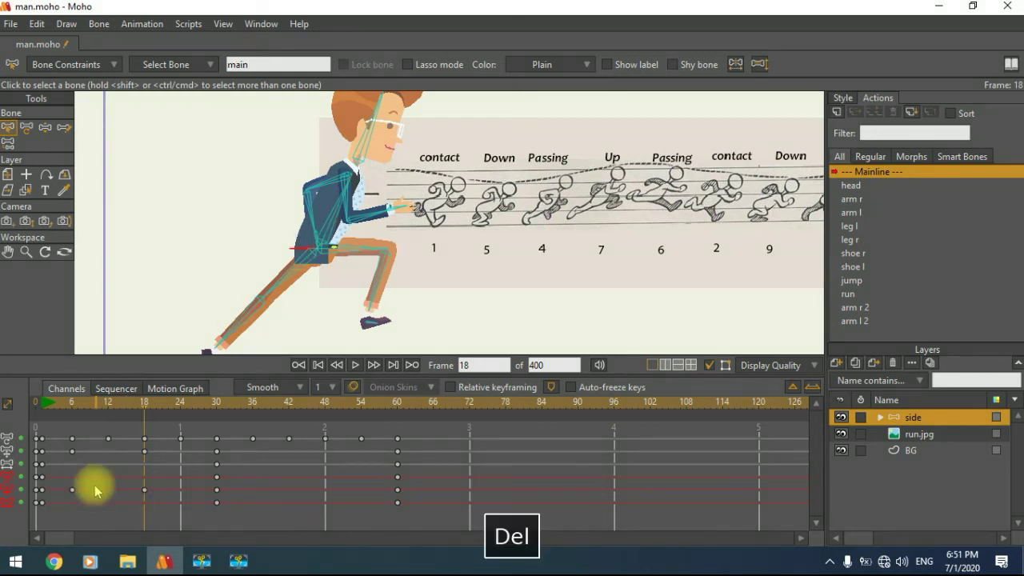
# - Copy the main bone's keyframes from frames 6 and 18 and paste them starting at frame 36
pyautogui.moveTo(43, 404); pyautogui.dragTo(288, 428)
pyautogui.moveTo(167, 477); pyautogui.dragTo(49, 512)
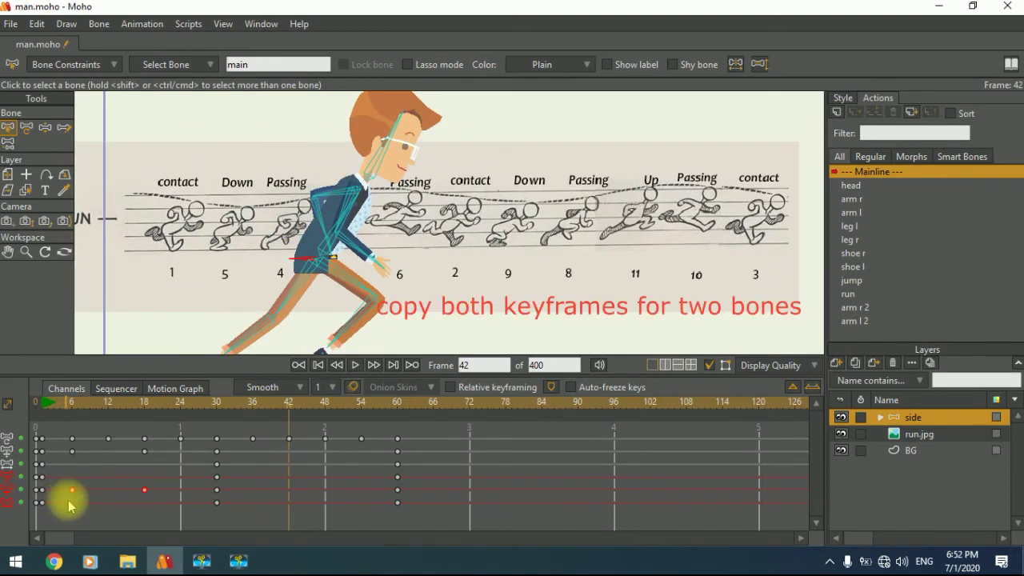
pyautogui.hotkey('ctrl', 'c')
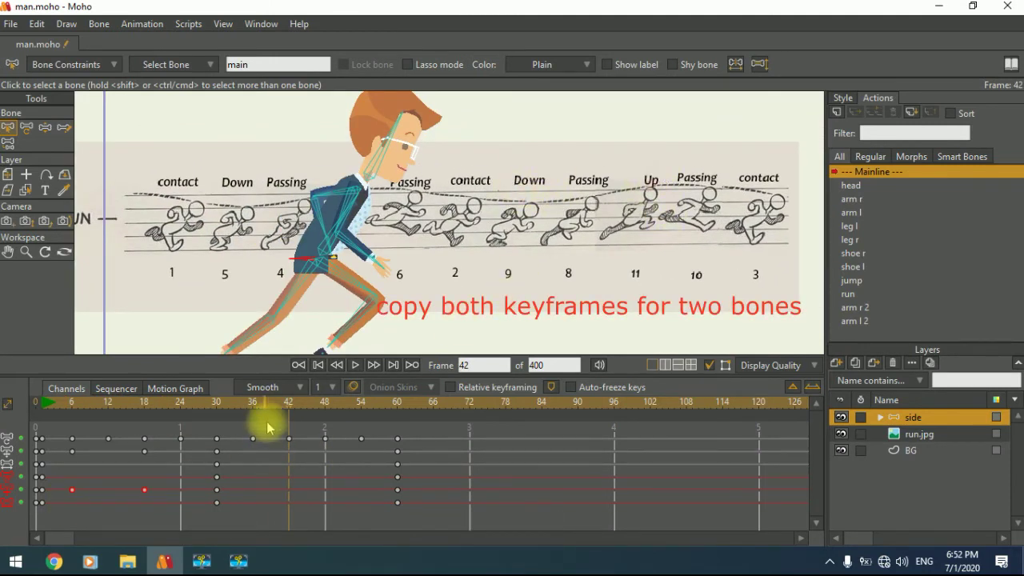
pyautogui.click(256, 407)
pyautogui.hotkey('ctrl', 'v')
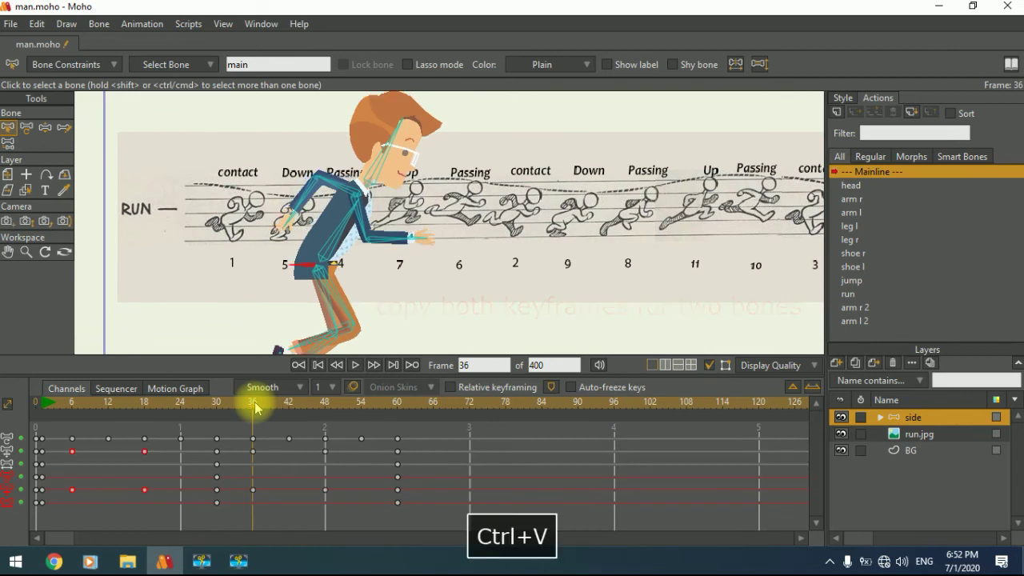
# - Copy the waist bone's keyframes from frames 6 and 18 and paste them starting at frame 36
pyautogui.press('b')
pyautogui.moveTo(166, 461); pyautogui.dragTo(50, 504)
pyautogui.hotkey('ctrl', 'c')
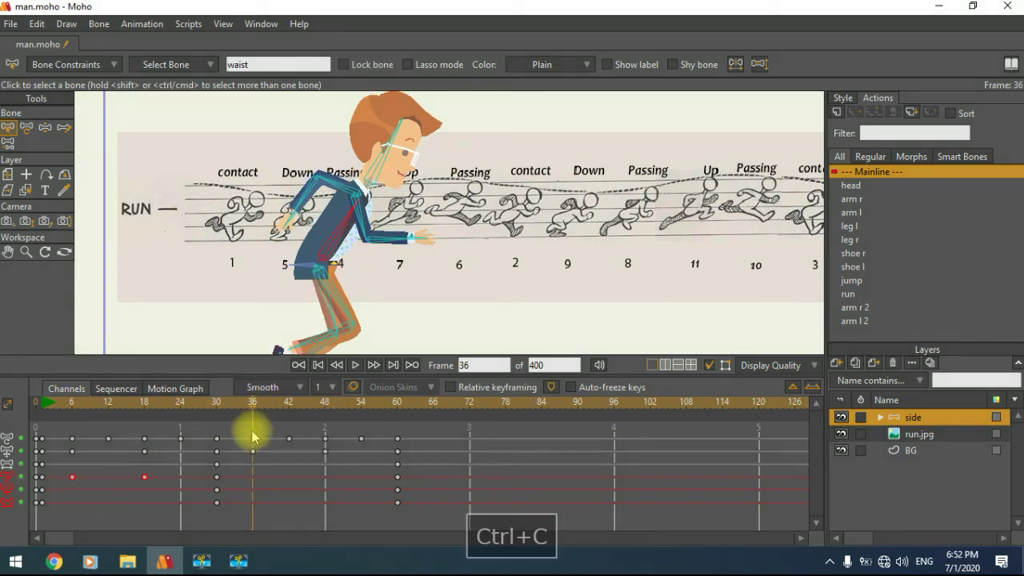
pyautogui.hotkey('ctrl', 'v')
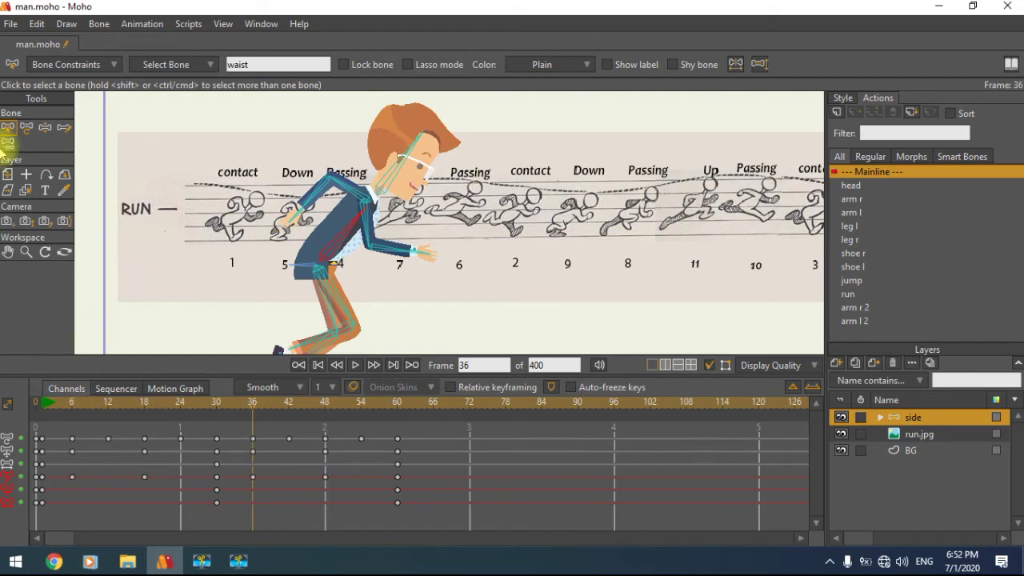
# - Hide the run.jpg reference layer and play the run animation from frame 1
pyautogui.click(184, 203)
pyautogui.moveTo(45, 405)
pyautogui.mouseDown()
pyautogui.moveTo(360, 405)
pyautogui.moveTo(402, 425)
pyautogui.moveTo(44, 420)
pyautogui.mouseUp()
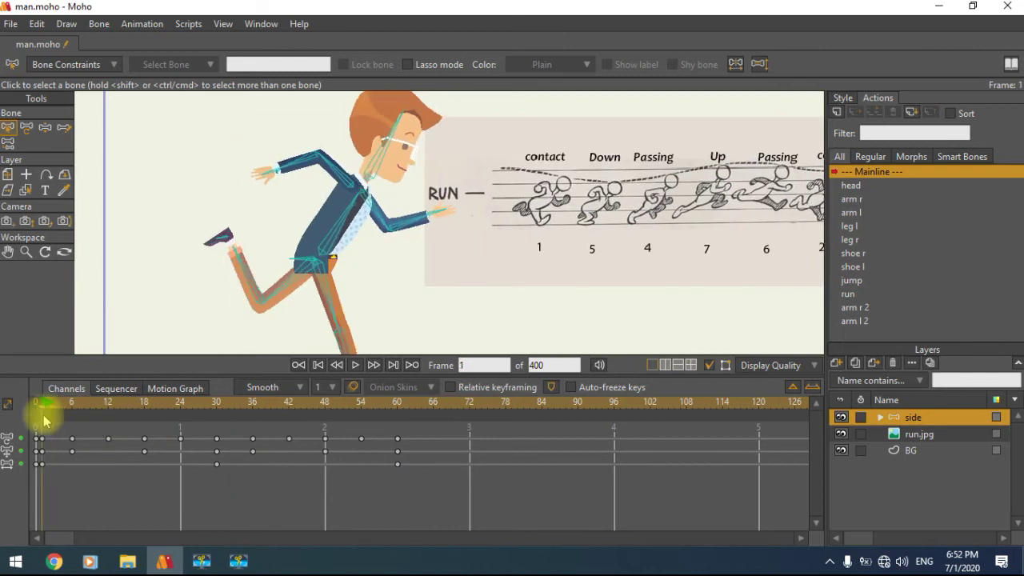
pyautogui.scroll(-3, 569, 206)
pyautogui.moveTo(613, 203); pyautogui.dragTo(456, 221)
pyautogui.scroll(1, 519, 283)
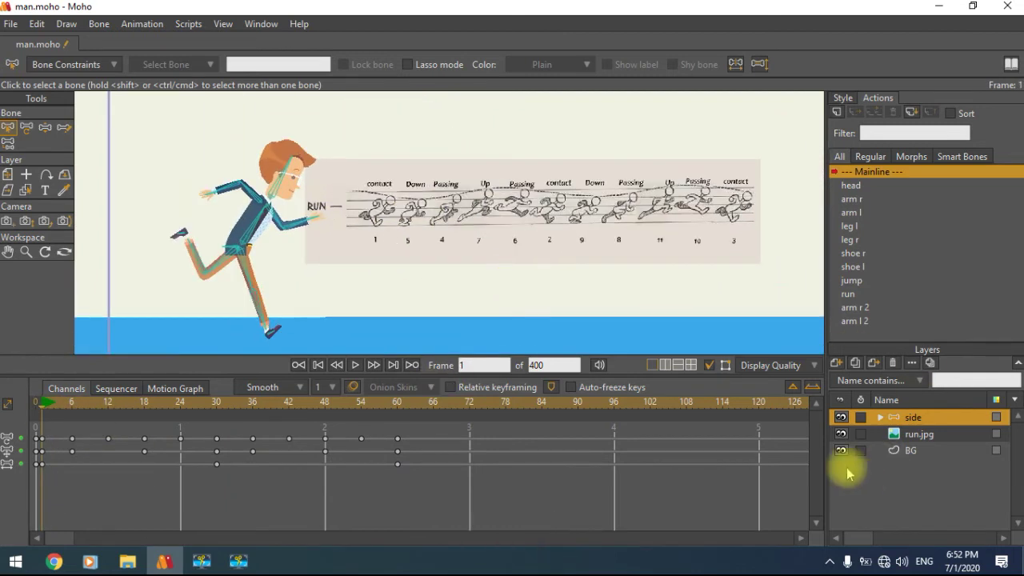
pyautogui.click(841, 433)
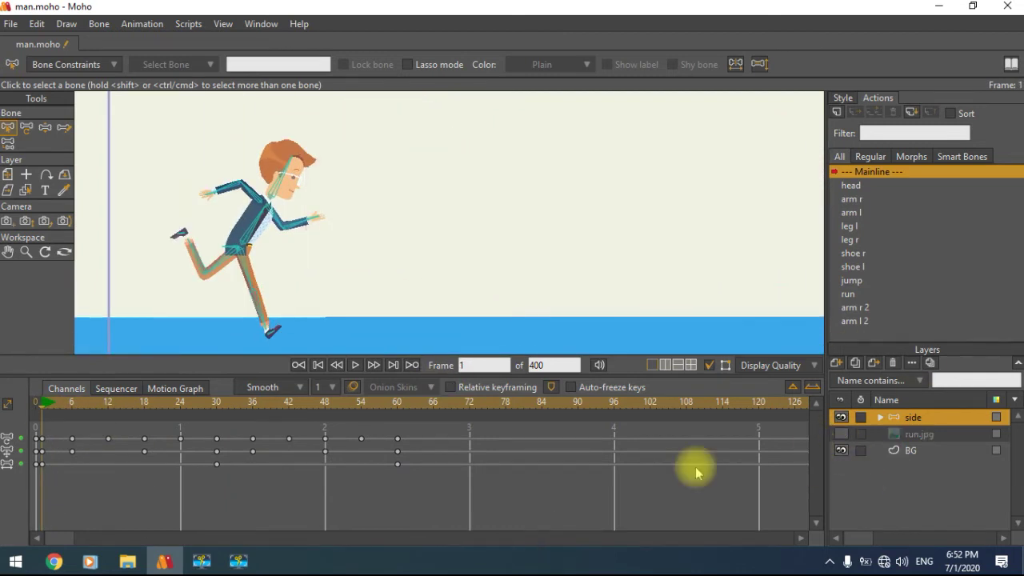
pyautogui.press('space')
pyautogui.press('space')
# - Set the keyframes at frame 60 in all bone channels to Cycle interpolation, returning to absolute frame 2
pyautogui.moveTo(413, 429); pyautogui.dragTo(396, 464)
pyautogui.rightClick(398, 440)
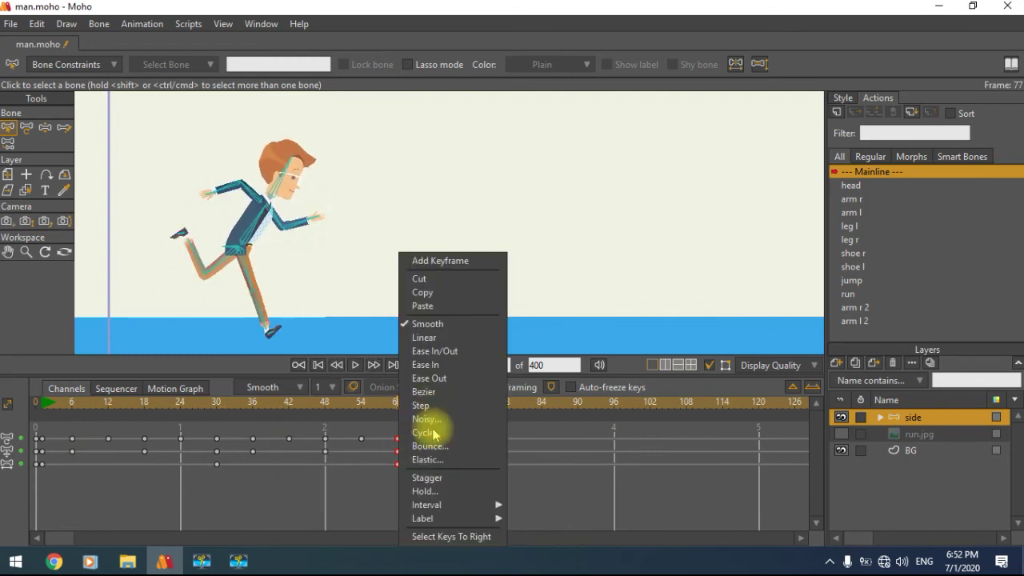
pyautogui.click(424, 432)
pyautogui.write('2')
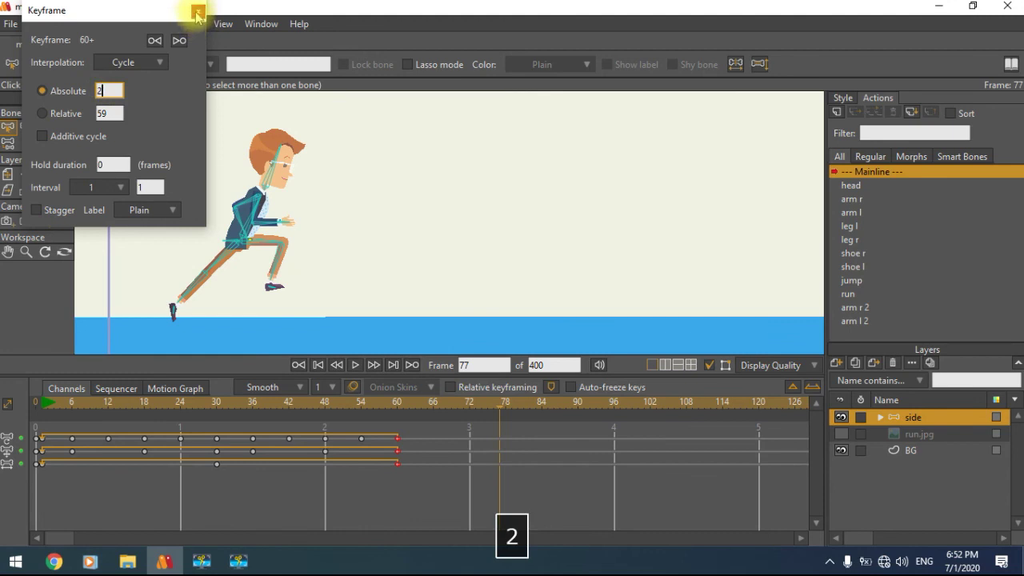
pyautogui.click(196, 14)
# - Compress the bone keyframes so the run cycle ends at frame 30, and play the faster run without bones showing
pyautogui.moveTo(424, 424); pyautogui.dragTo(34, 517)
pyautogui.moveTo(397, 439); pyautogui.dragTo(213, 436)
pyautogui.click(41, 404)
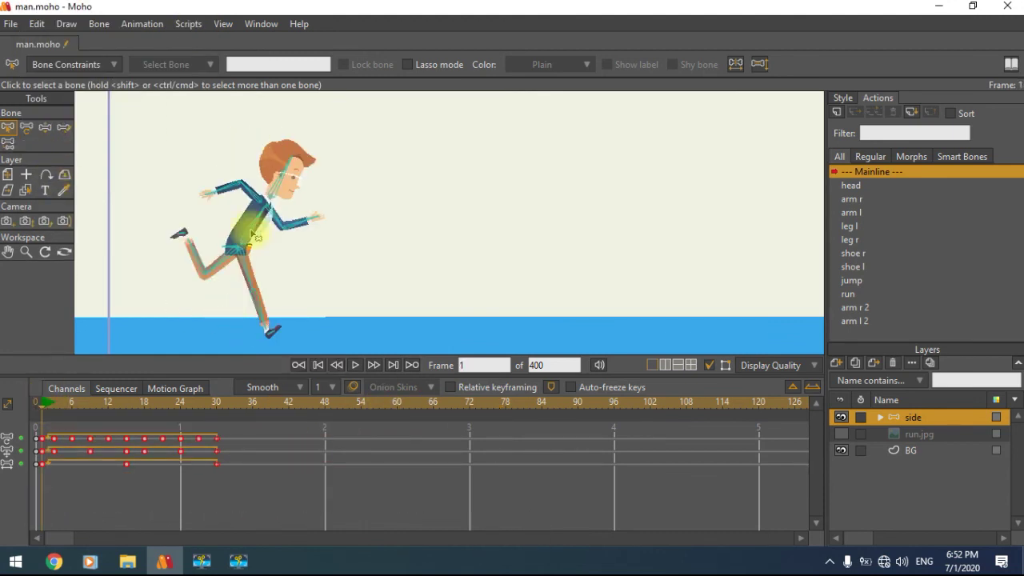
pyautogui.click(912, 451)
pyautogui.press('space')
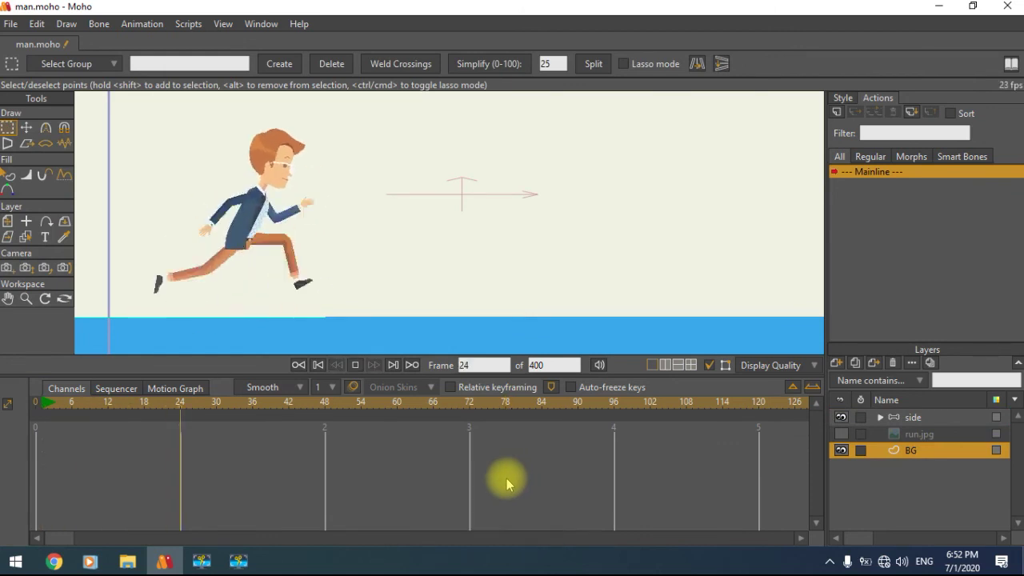
pyautogui.press('space')
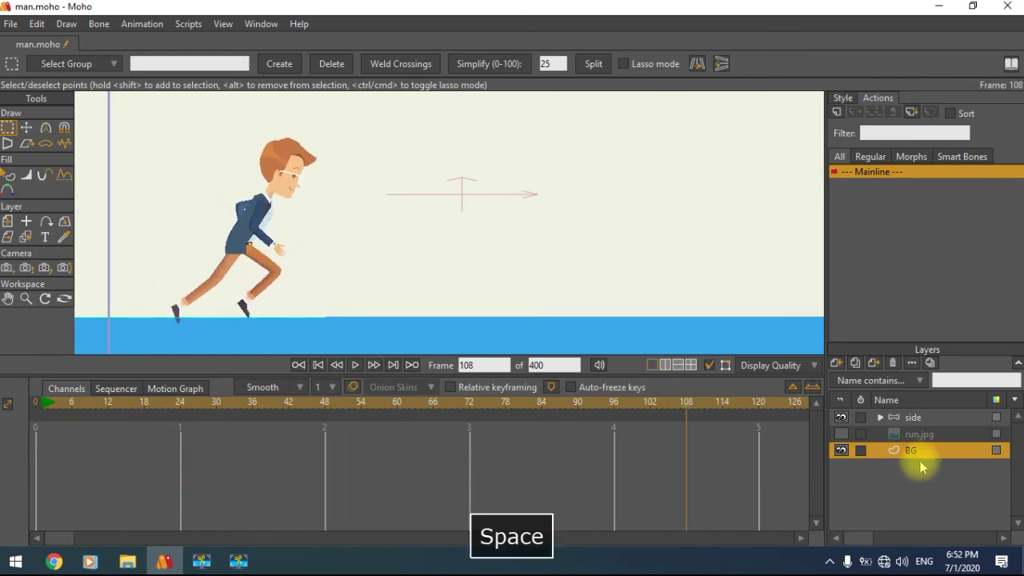
# - At frame 72, move the whole side layer horizontally across the scene to the far end of the canvas frame
pyautogui.click(913, 417)
pyautogui.click(8, 174)
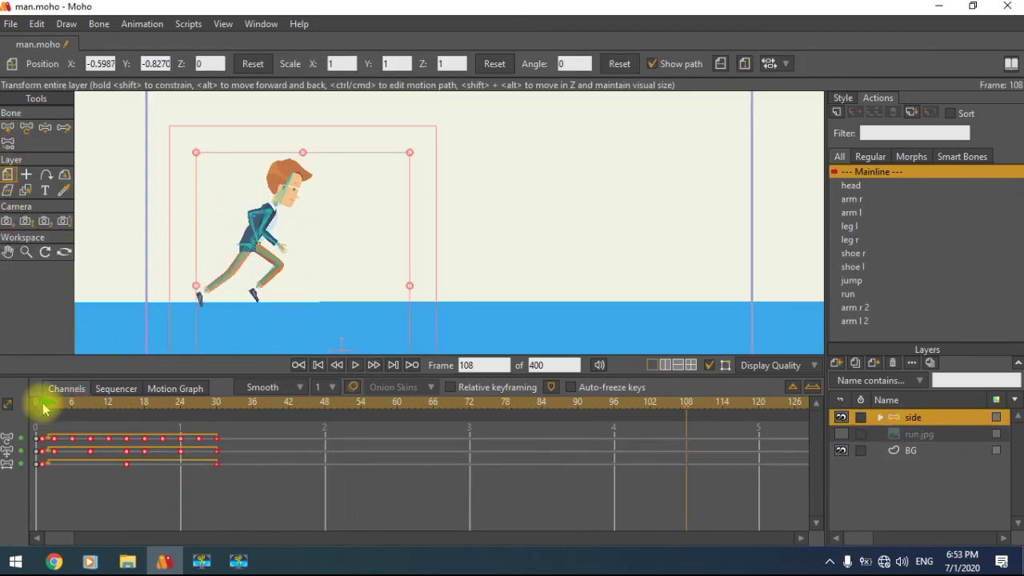
pyautogui.click(41, 403)
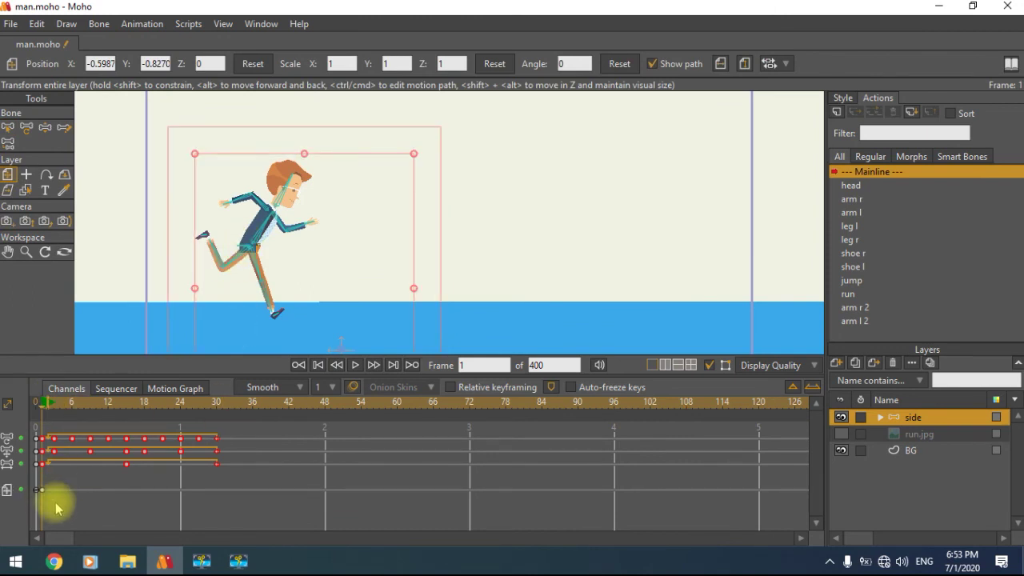
pyautogui.moveTo(56, 412); pyautogui.dragTo(471, 414)
pyautogui.moveTo(285, 247); pyautogui.dragTo(663, 247)
# - Set the side layer's movement keyframes to Linear interpolation
pyautogui.moveTo(579, 498); pyautogui.dragTo(37, 487)
pyautogui.rightClick(38, 489)
pyautogui.click(107, 340)
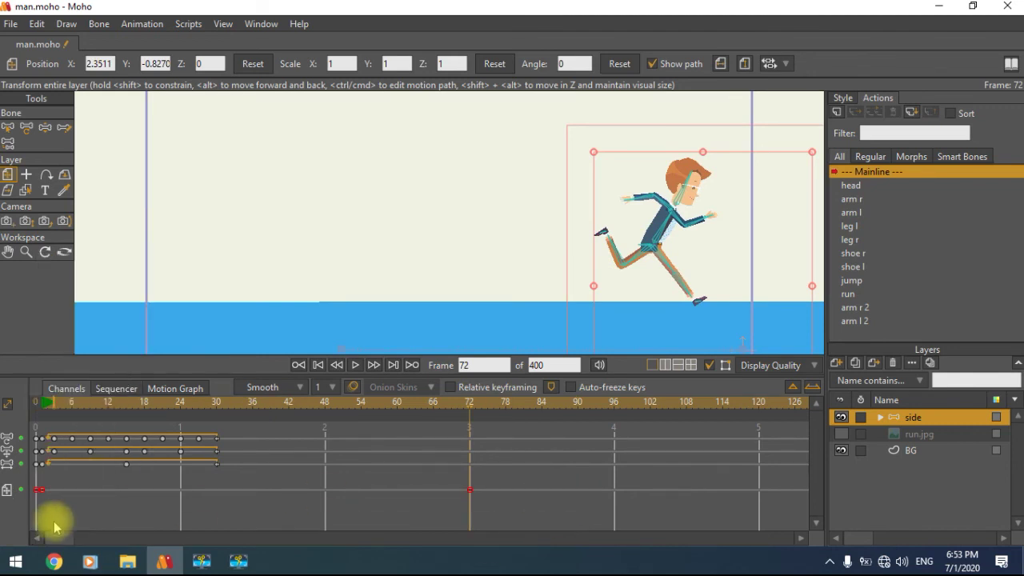
# - Set the animation's end frame to 72 and play it from frame 1 with the BG layer selected
pyautogui.click(44, 402)
pyautogui.write('72')
pyautogui.press('Return')
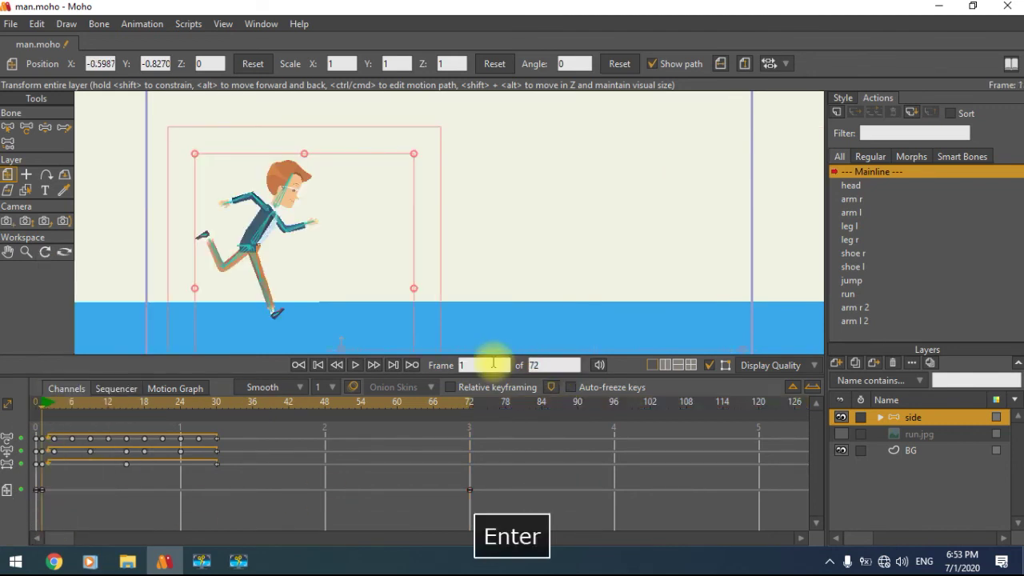
pyautogui.click(8, 127)
pyautogui.click(911, 452)
pyautogui.press('space')
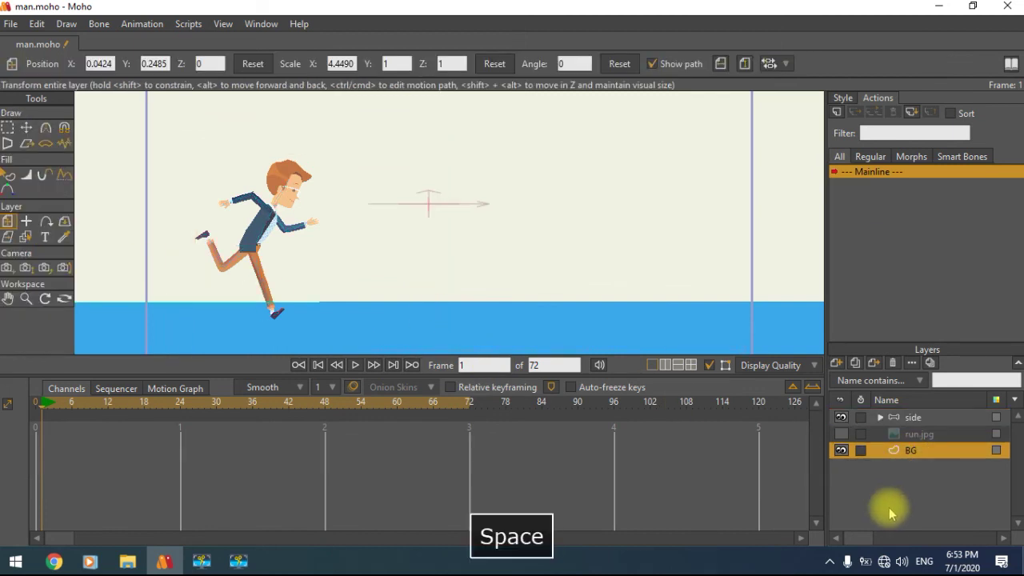